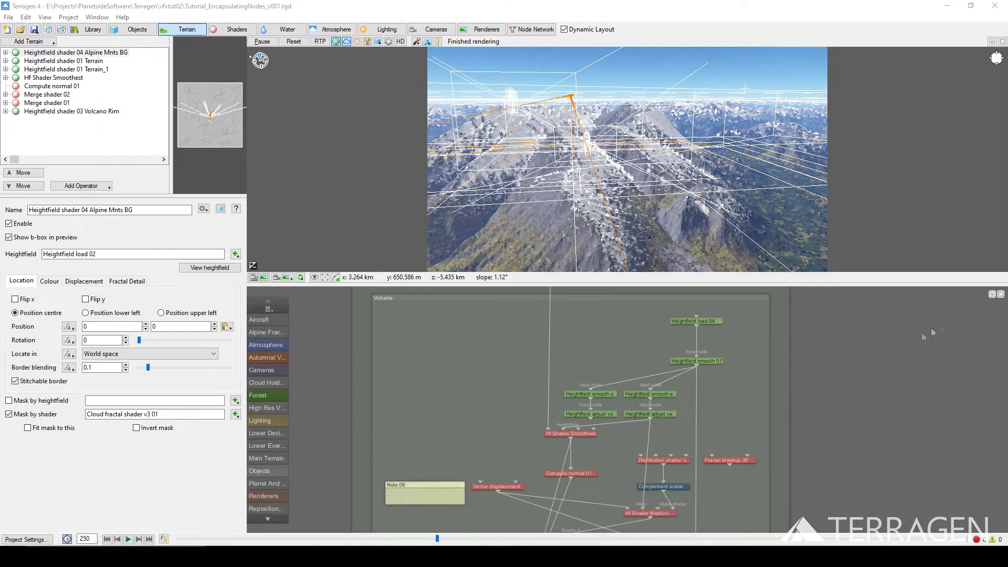
# Enlarge the node network view, switch to the Node Network layout and scroll through the project's full node list
pyautogui.click(992, 295)
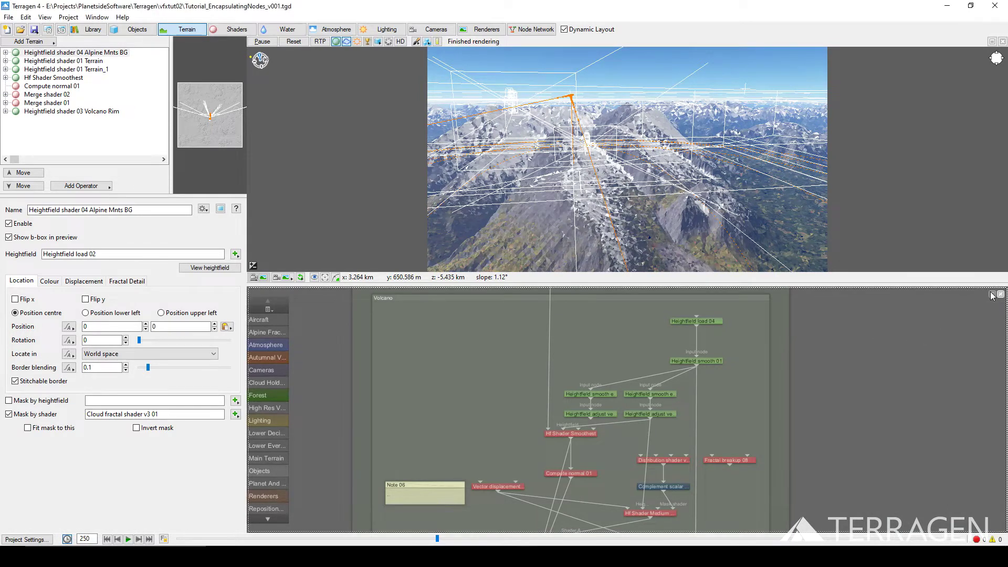
pyautogui.click(992, 296)
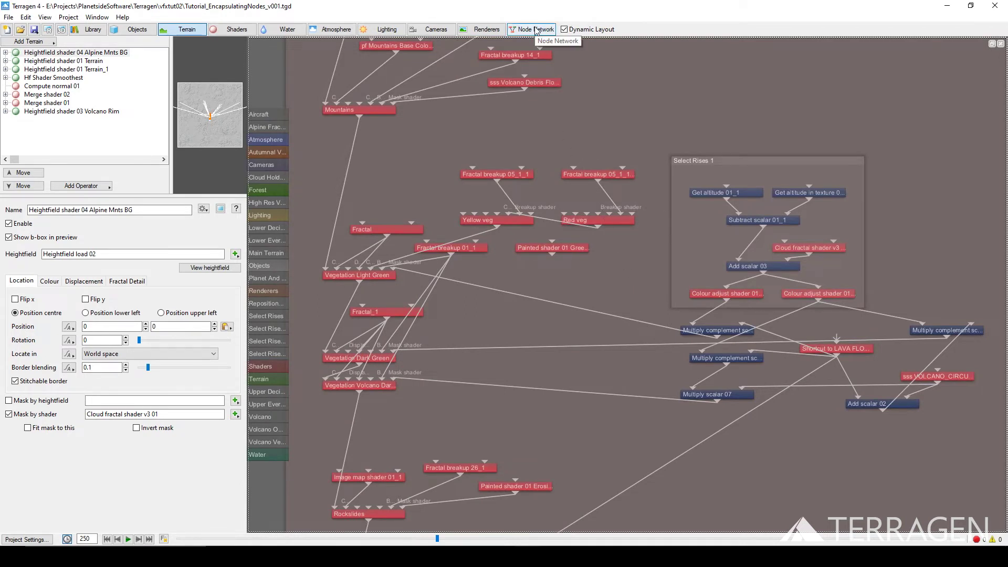
pyautogui.click(536, 30)
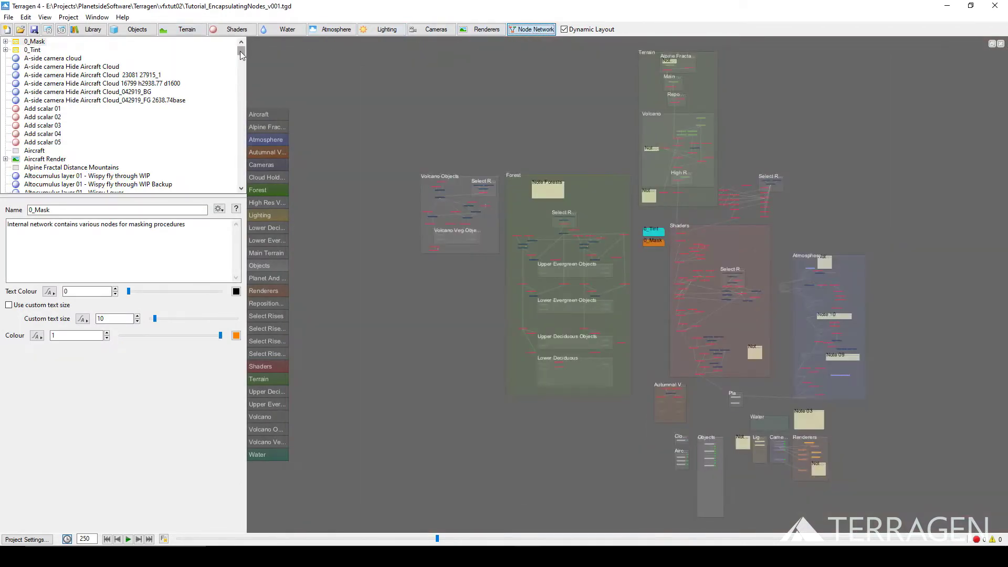
pyautogui.moveTo(241, 53); pyautogui.dragTo(242, 189)
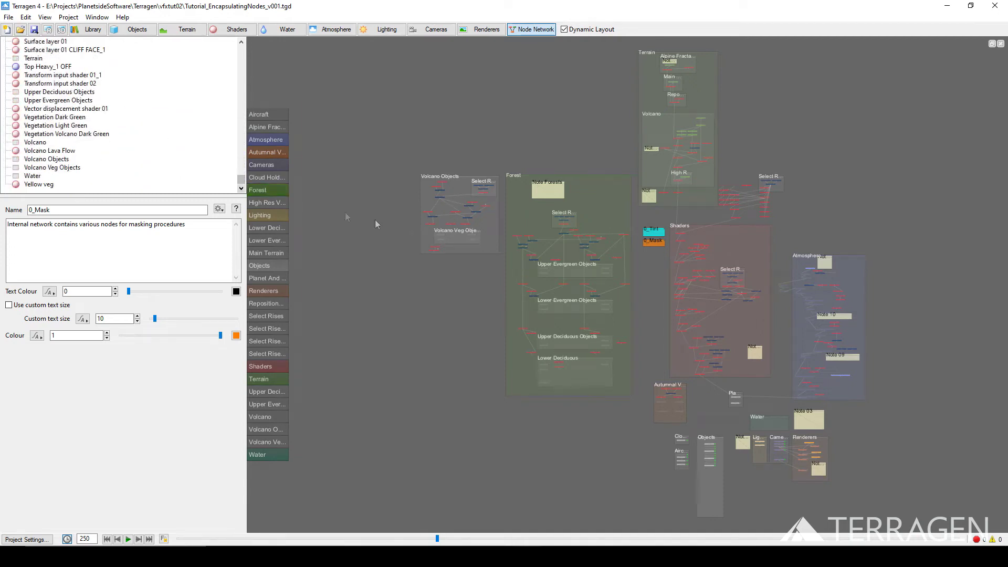
# Look through the list of shaders assignable to the Red veg node's displacement function without choosing one
pyautogui.moveTo(709, 287); pyautogui.dragTo(590, 273, button='middle')
pyautogui.scroll(5, 590, 273)
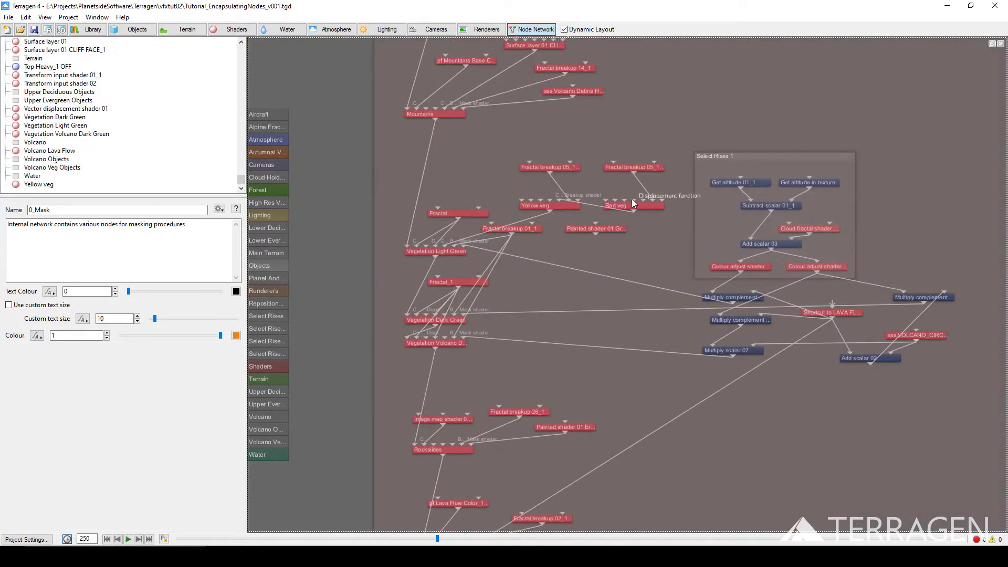
pyautogui.rightClick(636, 204)
pyautogui.moveTo(657, 236)
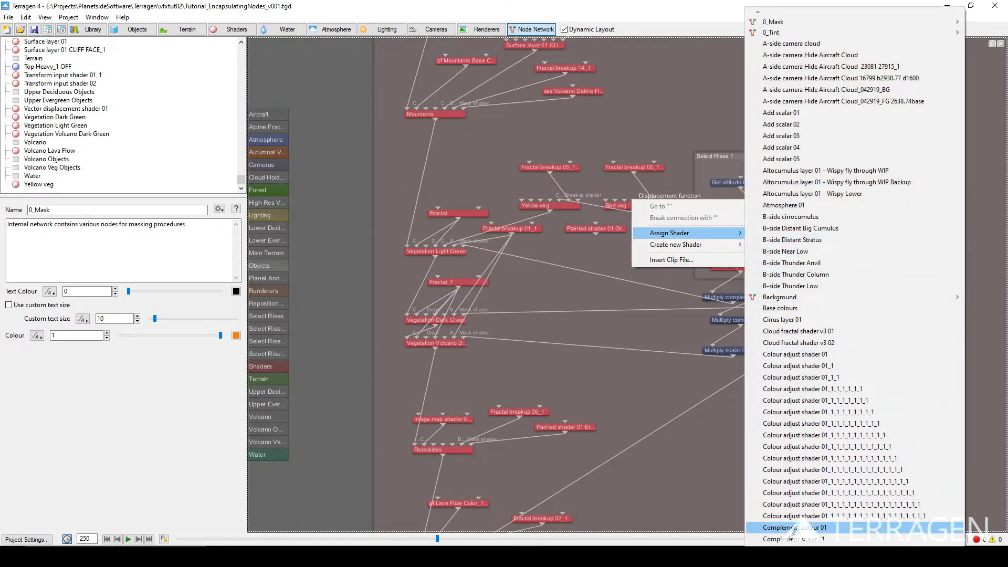
pyautogui.scroll(-4, 840, 473)
pyautogui.scroll(-8, 799, 531)
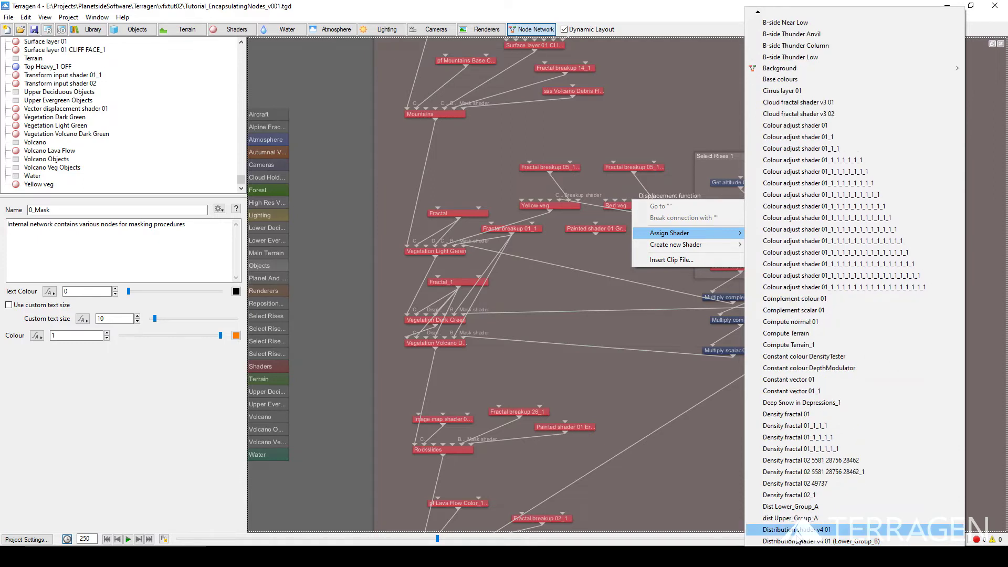
pyautogui.scroll(-20, 798, 540)
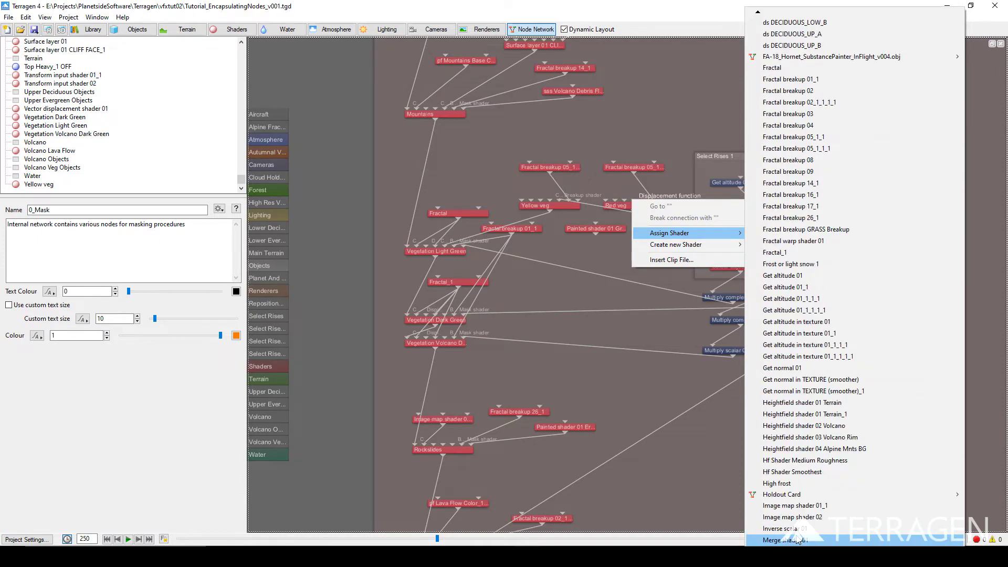
pyautogui.scroll(-20, 798, 541)
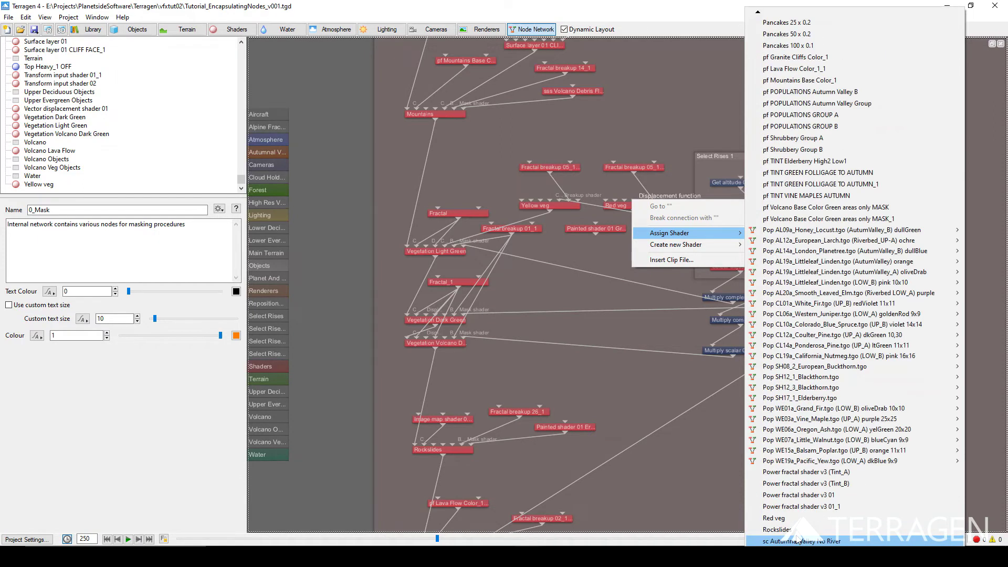
pyautogui.press('Down')
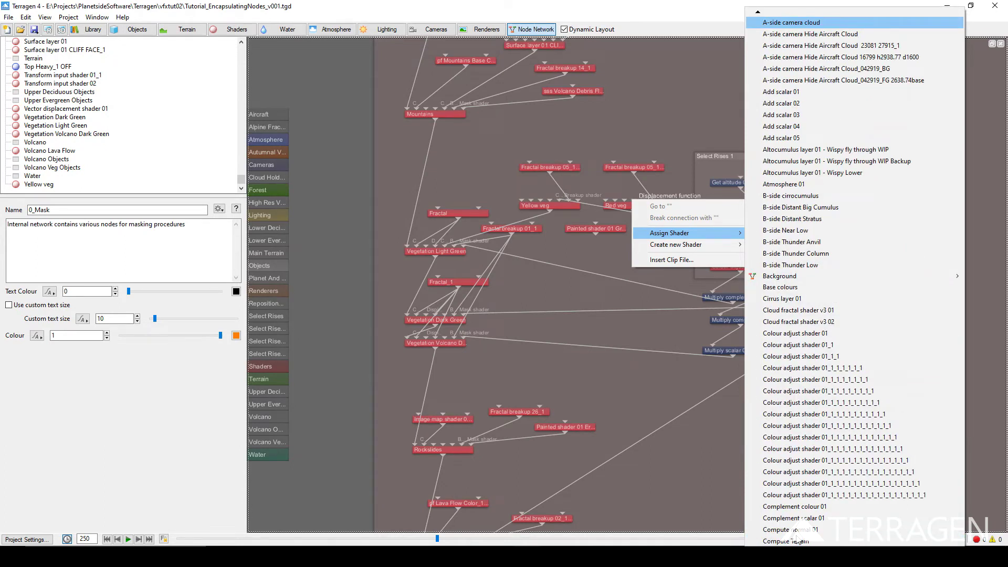
pyautogui.click(626, 363)
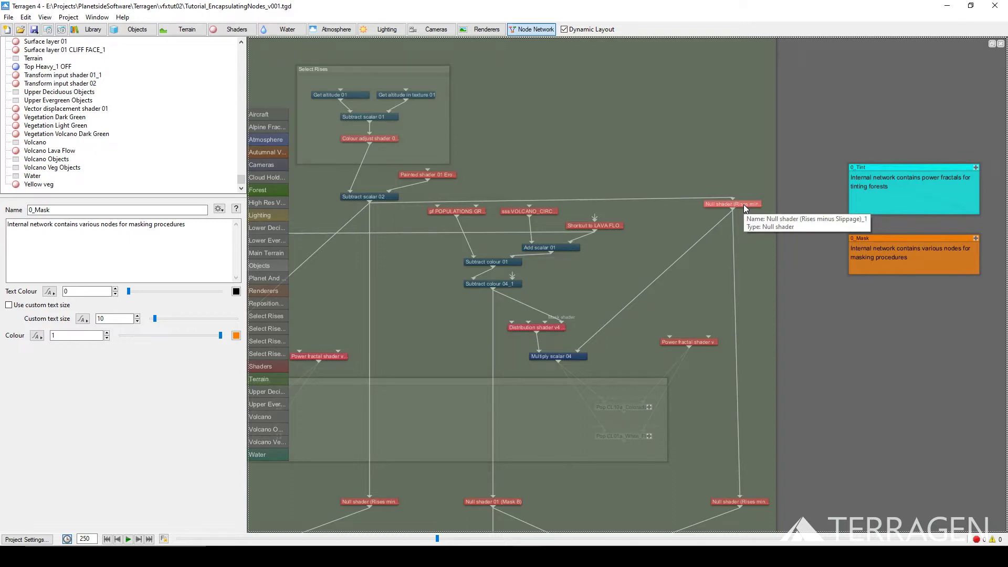
# Examine the Null shader (Rises minus Slippage)_1 node and the 0_Tint and 0_Mask notes beside the forest group
pyautogui.moveTo(743, 203)
pyautogui.mouseDown()
pyautogui.moveTo(751, 134)
pyautogui.moveTo(741, 199)
pyautogui.mouseUp()
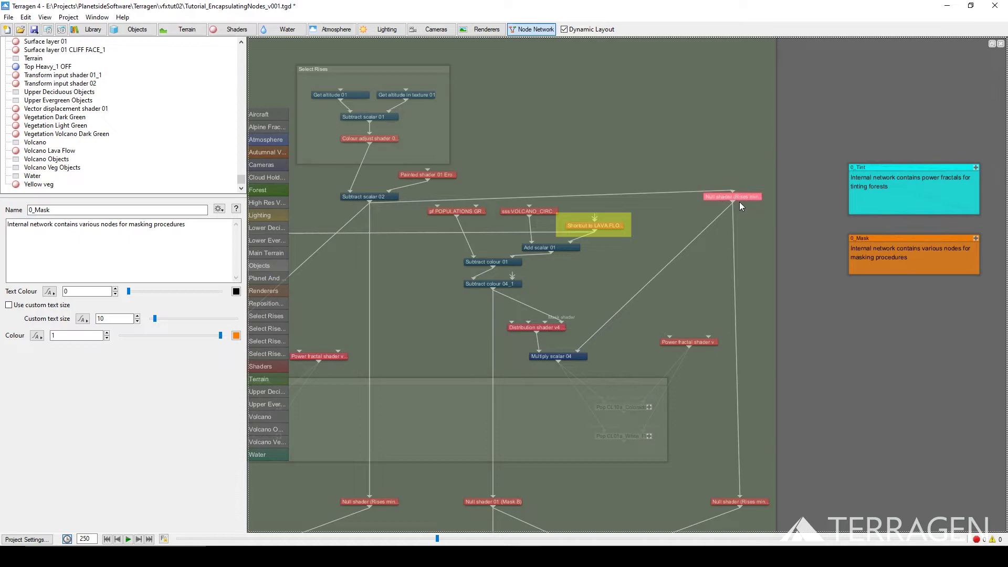
pyautogui.click(882, 169)
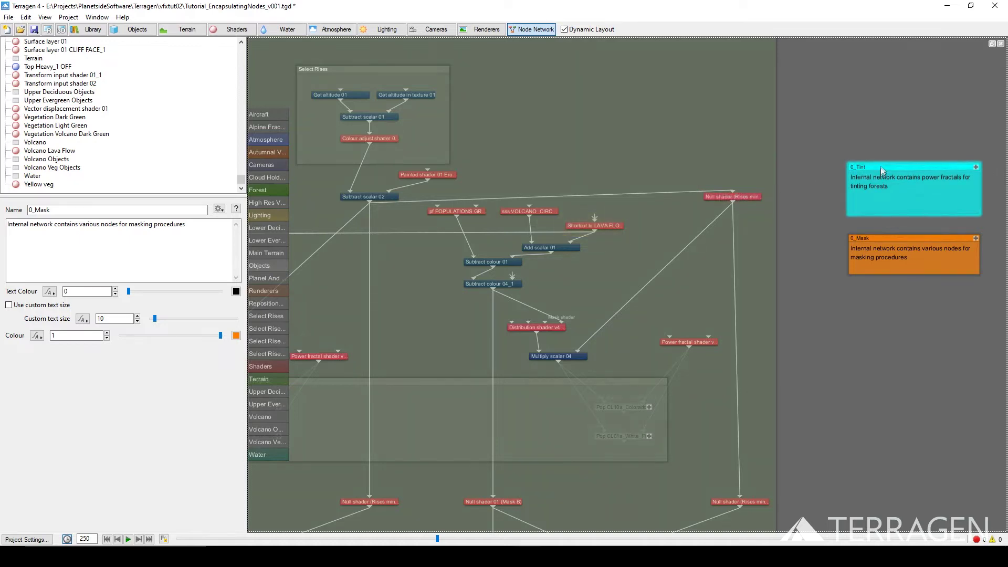
pyautogui.click(880, 237)
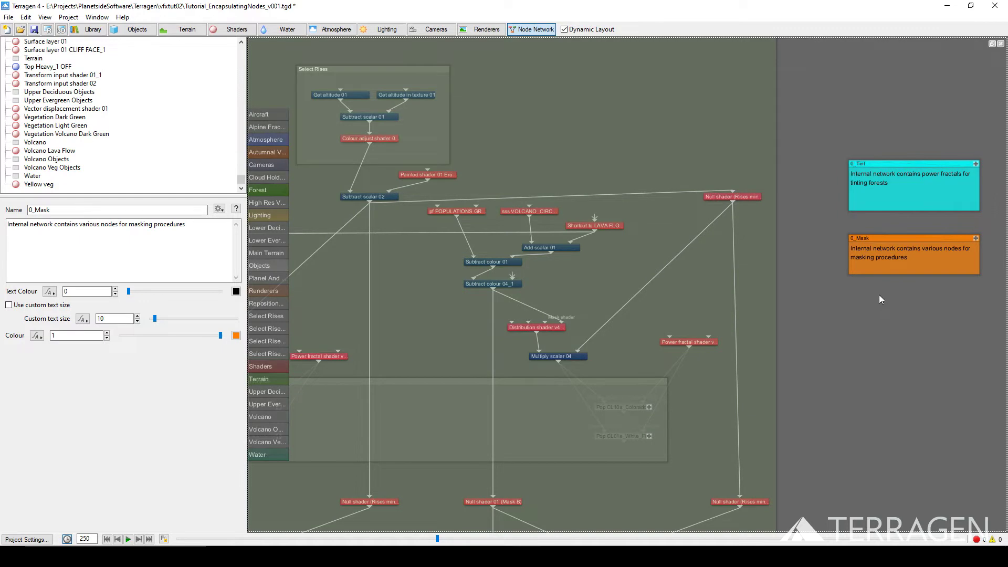
# Cut the Pancakes, Stones, Fractal breakup 09, Fractal warp shader 01 and Colour adjust nodes together with the Select Rises_1 group
pyautogui.moveTo(895, 293); pyautogui.dragTo(568, 330)
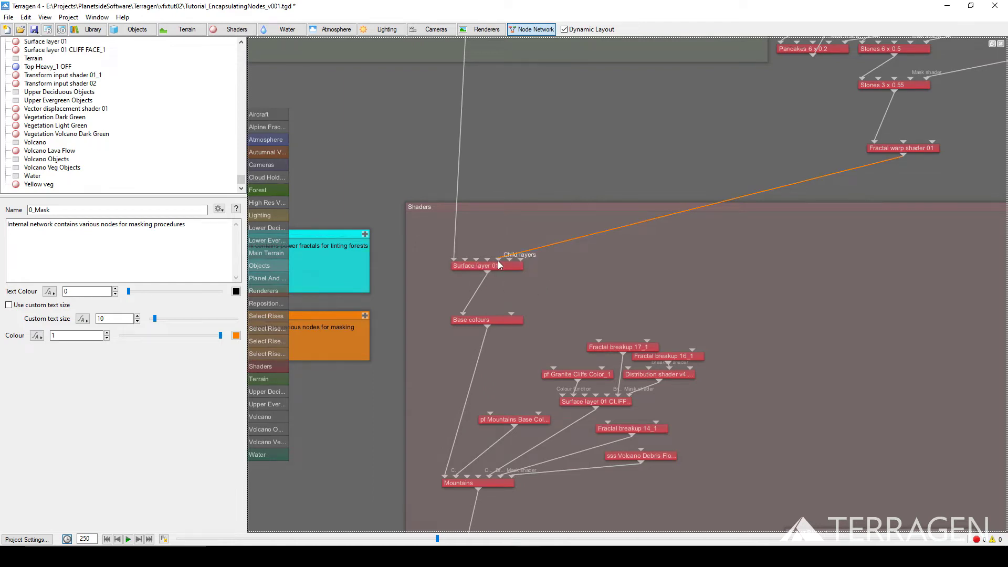
pyautogui.moveTo(791, 123); pyautogui.dragTo(429, 395)
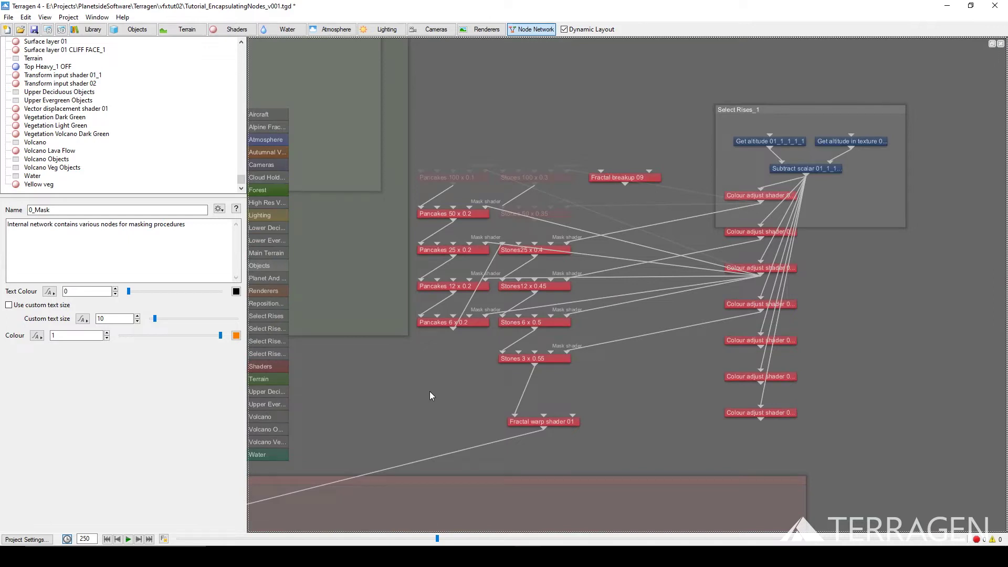
pyautogui.moveTo(950, 83); pyautogui.dragTo(393, 466)
pyautogui.hotkey('ctrl', 'x')
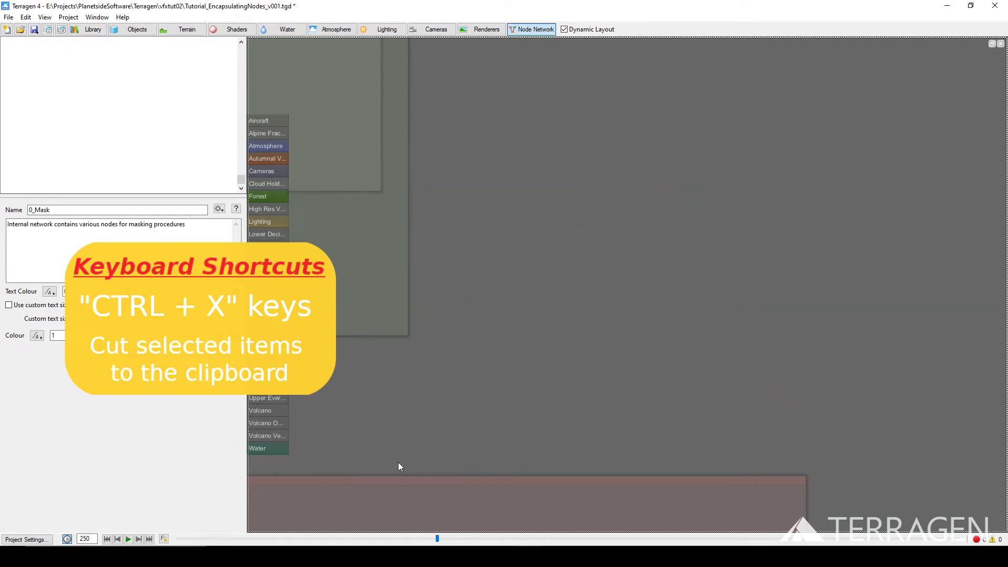
# Add a Null shader - Shader node in the Shaders group, beside Surface layer 01
pyautogui.moveTo(405, 466); pyautogui.dragTo(685, 196, button='middle')
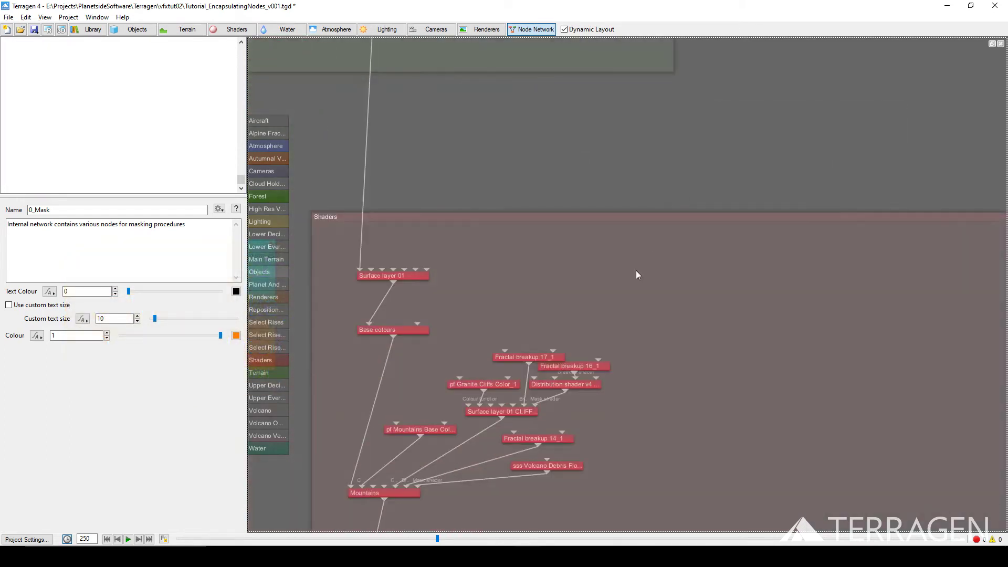
pyautogui.press('Tab')
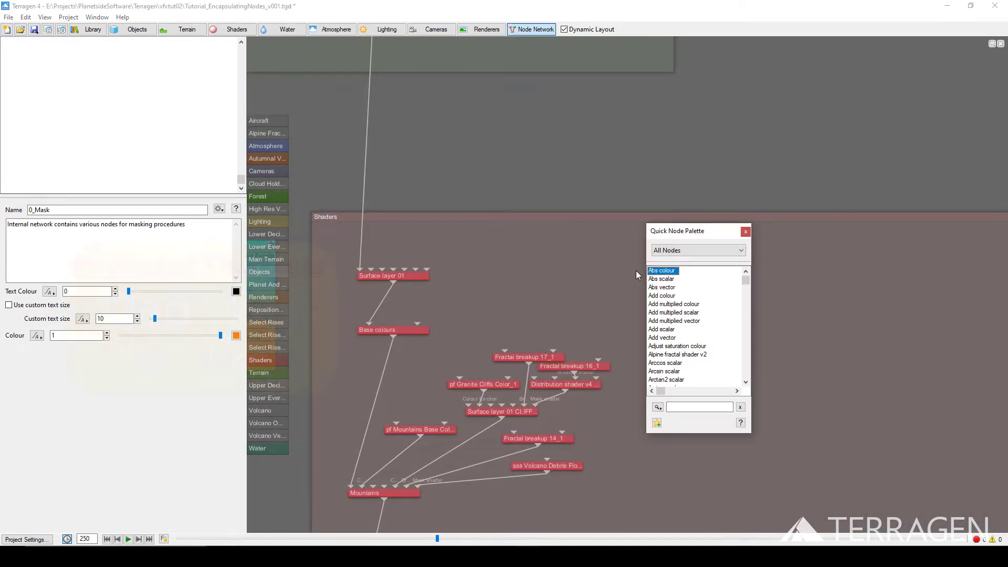
pyautogui.press('n')
pyautogui.press('u')
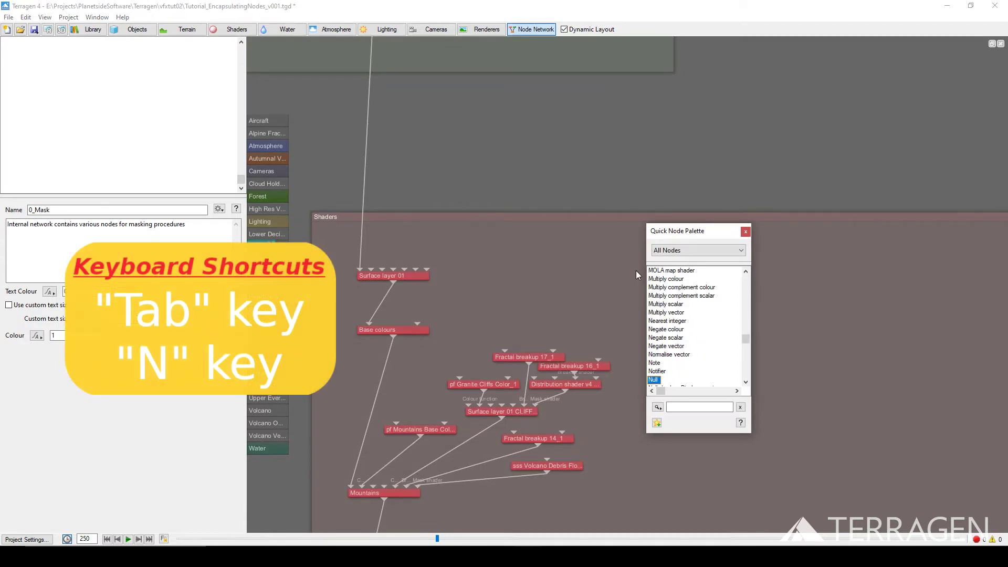
pyautogui.press('Down')
pyautogui.press('Down')
pyautogui.press('Down')
pyautogui.press('Down')
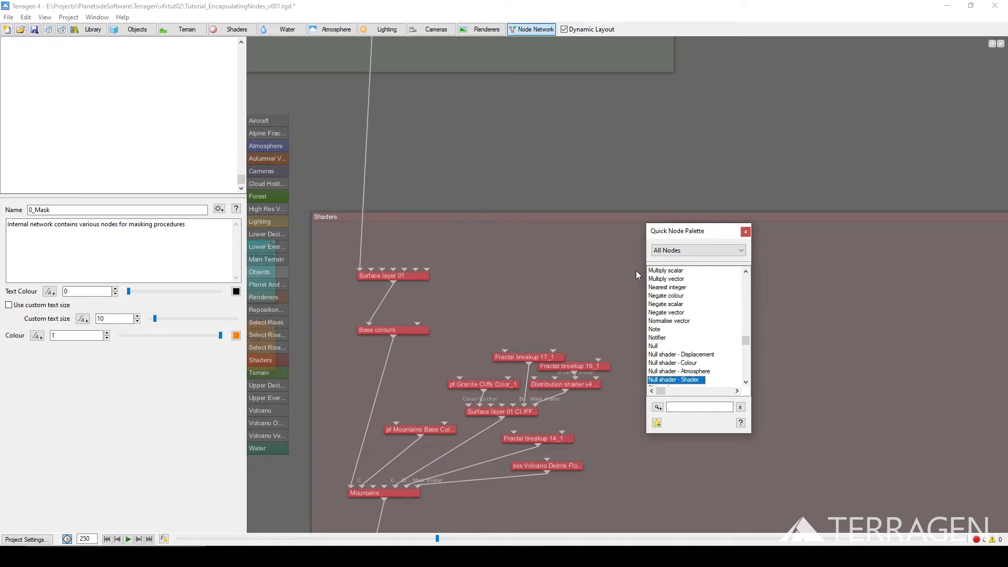
pyautogui.press('Return')
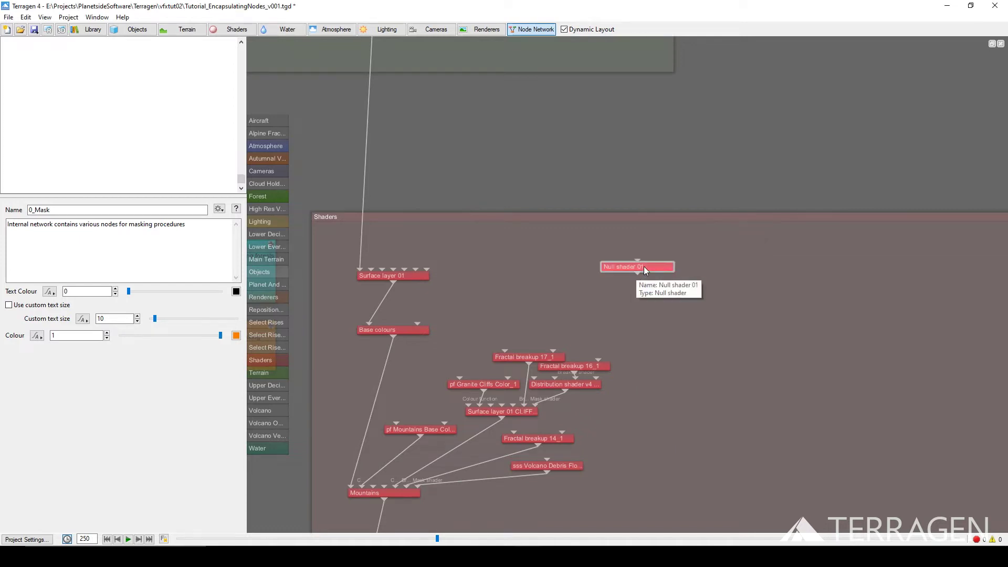
# Rename the new null shader as -FakeStones
pyautogui.doubleClick(644, 266)
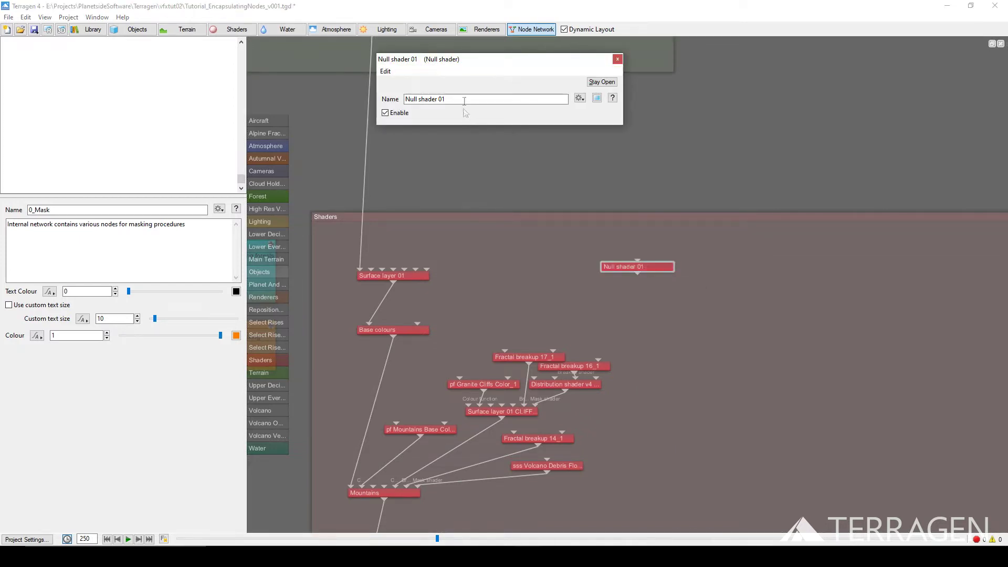
pyautogui.moveTo(447, 99); pyautogui.dragTo(391, 104)
pyautogui.write('-FakeS')
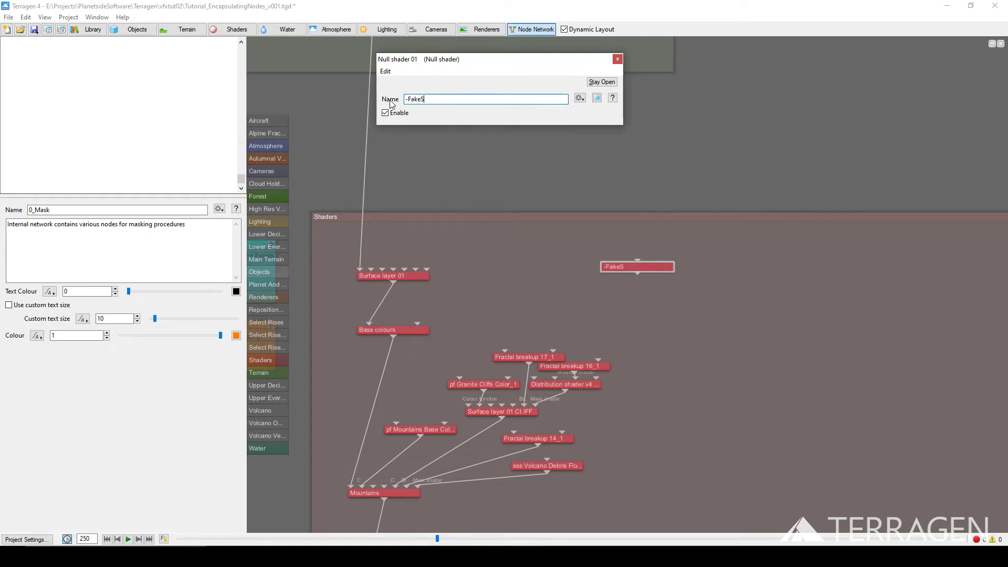
pyautogui.write('tones')
# Paste the cut nodes into the internal network of -FakeStones and return to the parent network level
pyautogui.click(579, 99)
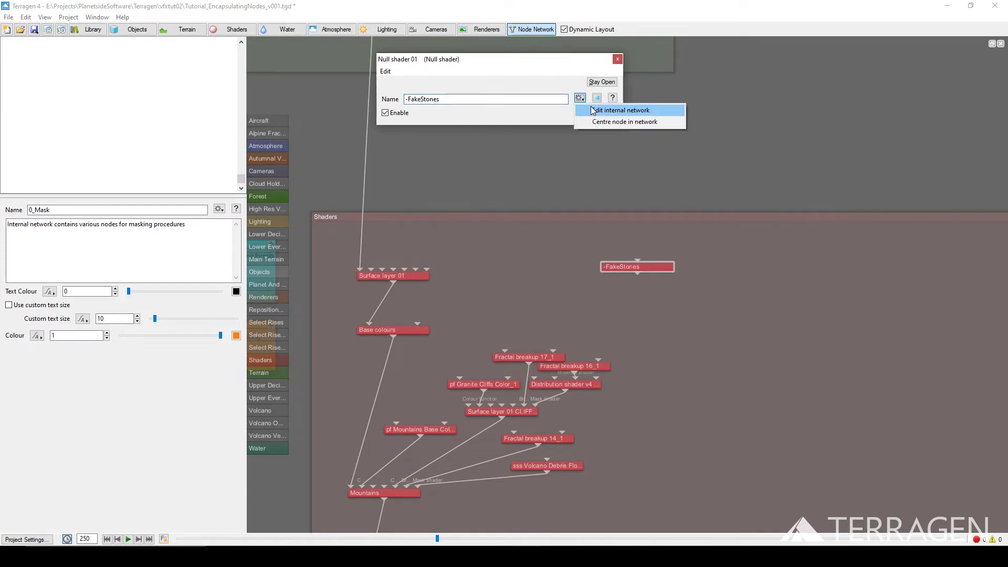
pyautogui.click(593, 110)
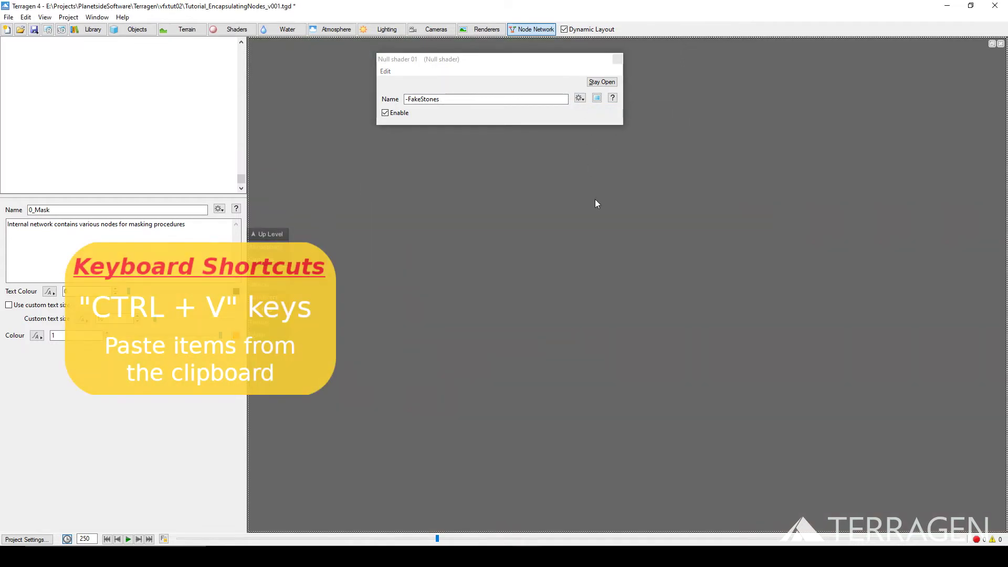
pyautogui.hotkey('ctrl', 'v')
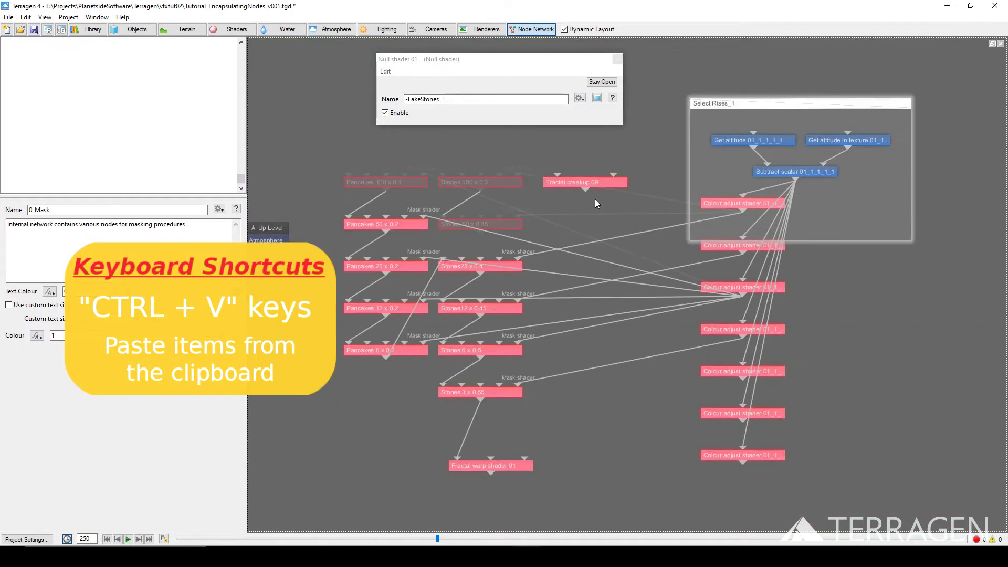
pyautogui.click(617, 59)
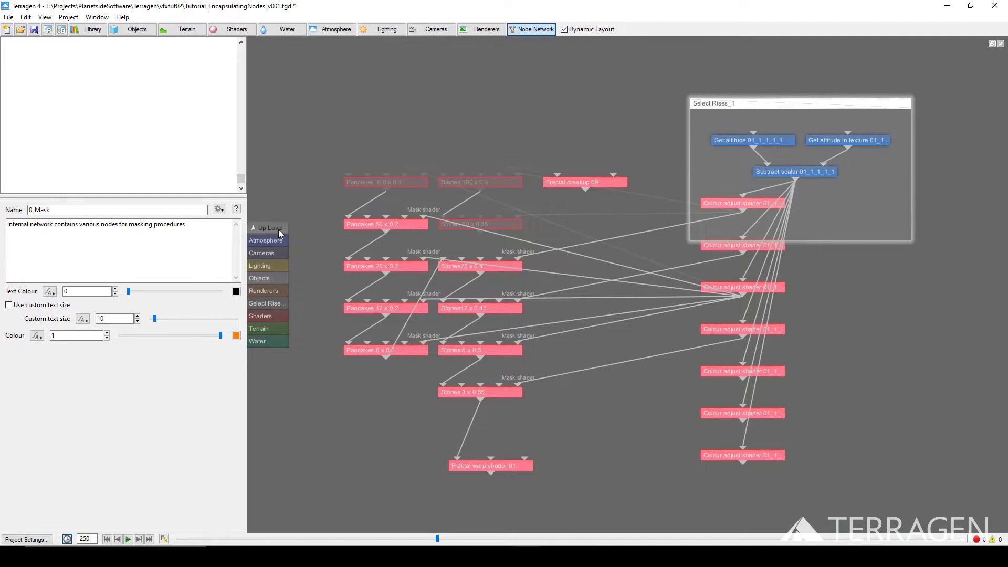
pyautogui.click(279, 231)
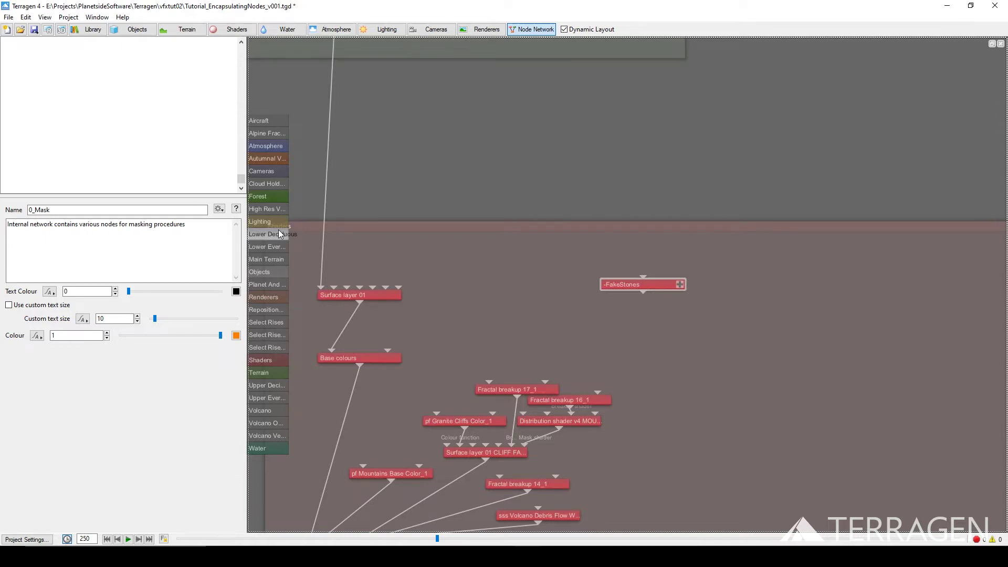
# Assign Fractal warp shader 01 from inside -FakeStones to the Child layers input of Surface layer 01
pyautogui.rightClick(374, 287)
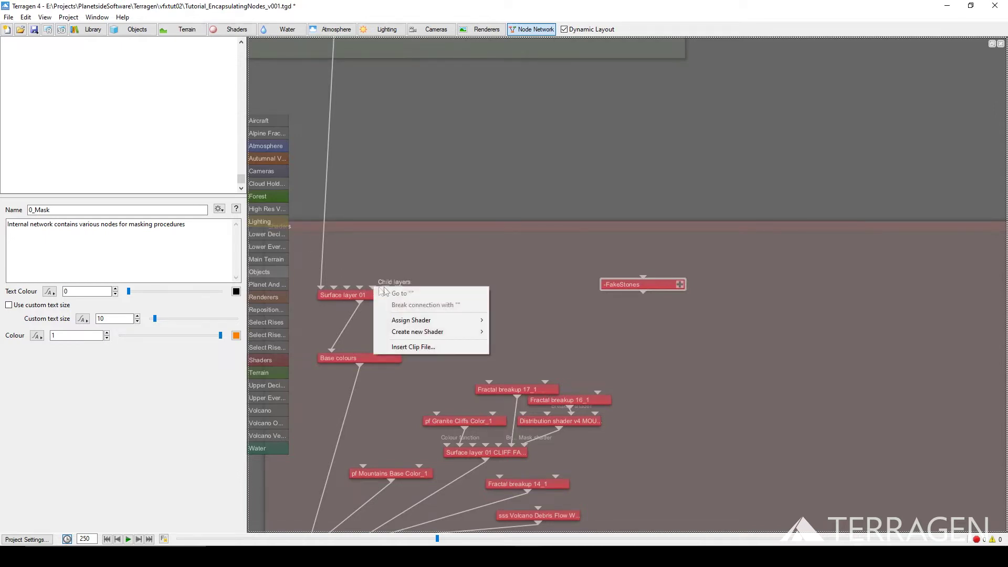
pyautogui.moveTo(405, 320)
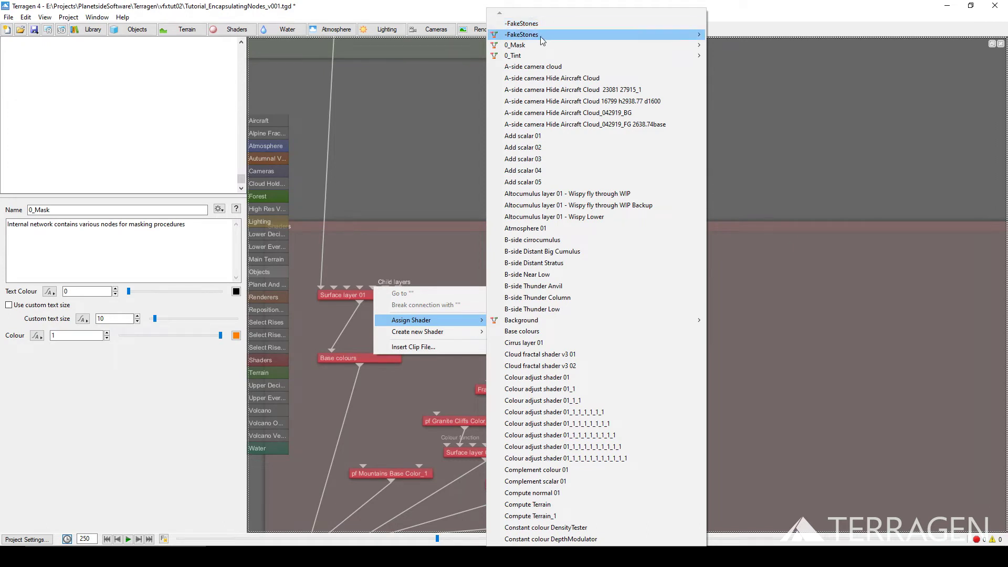
pyautogui.moveTo(540, 37)
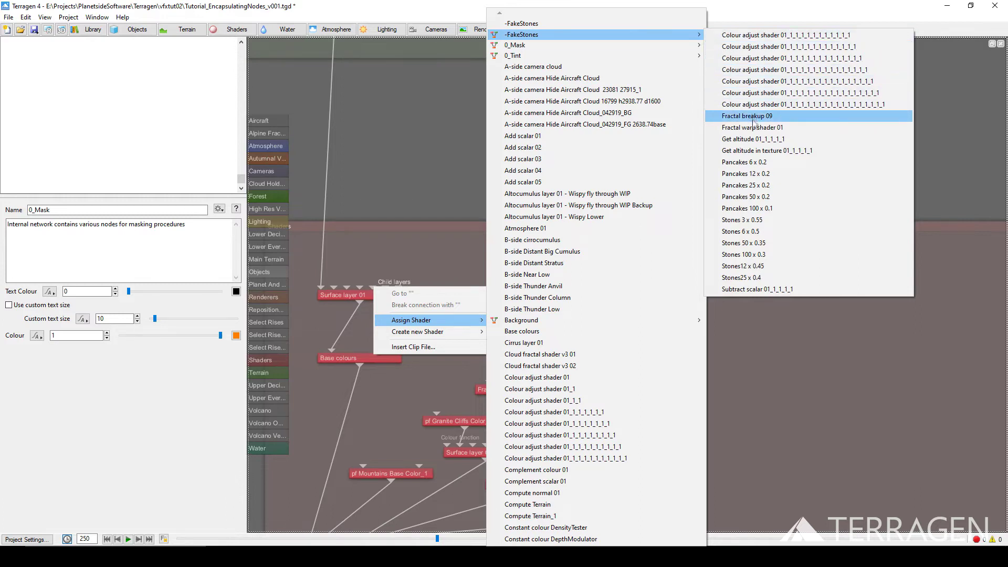
pyautogui.click(795, 129)
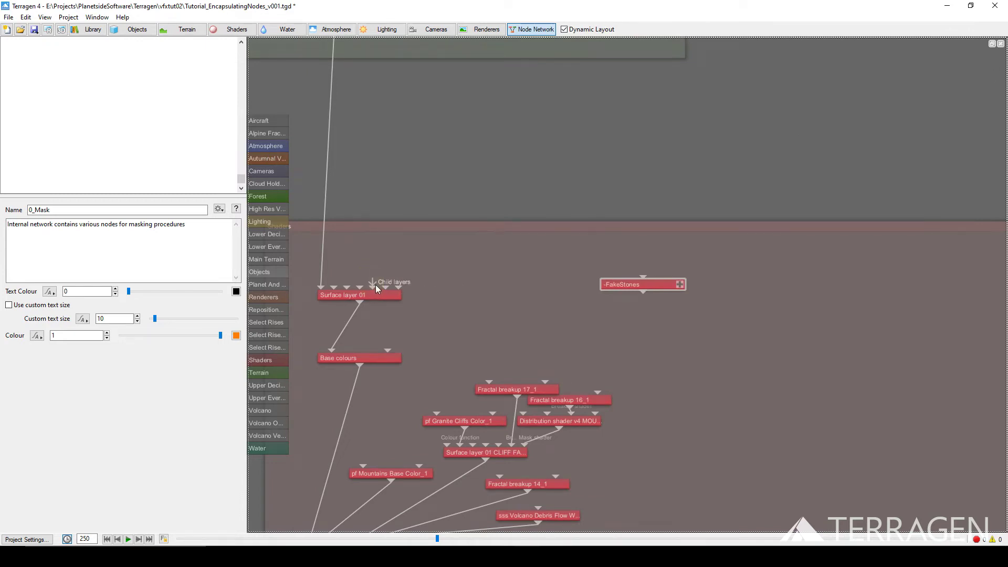
pyautogui.moveTo(485, 295); pyautogui.dragTo(595, 117)
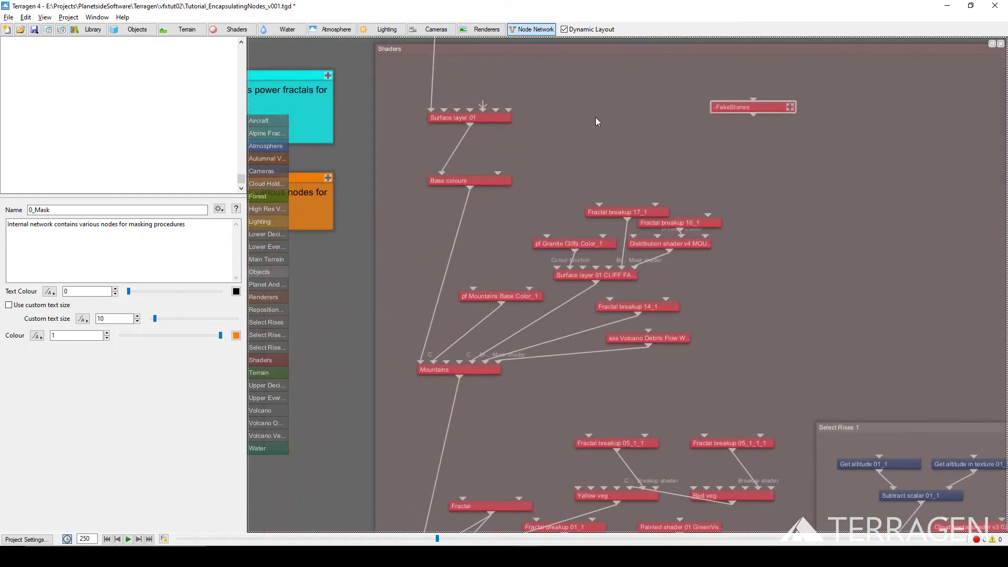
pyautogui.moveTo(499, 177); pyautogui.dragTo(496, 178)
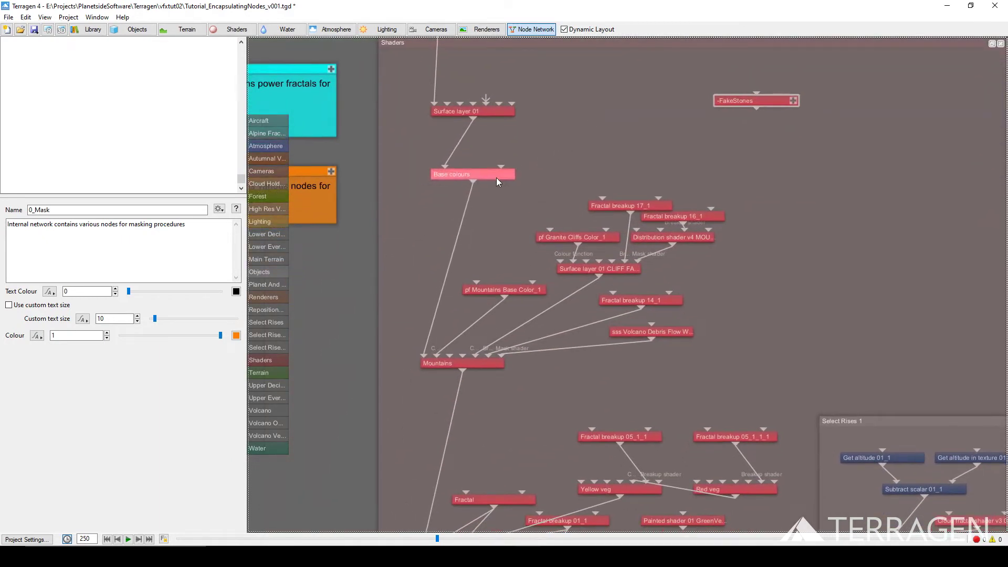
# Cut the vegetation nodes between Mountains and Rockslides, including the Select Rises 1 group and its connected mask nodes, from the Shaders group
pyautogui.click(454, 366)
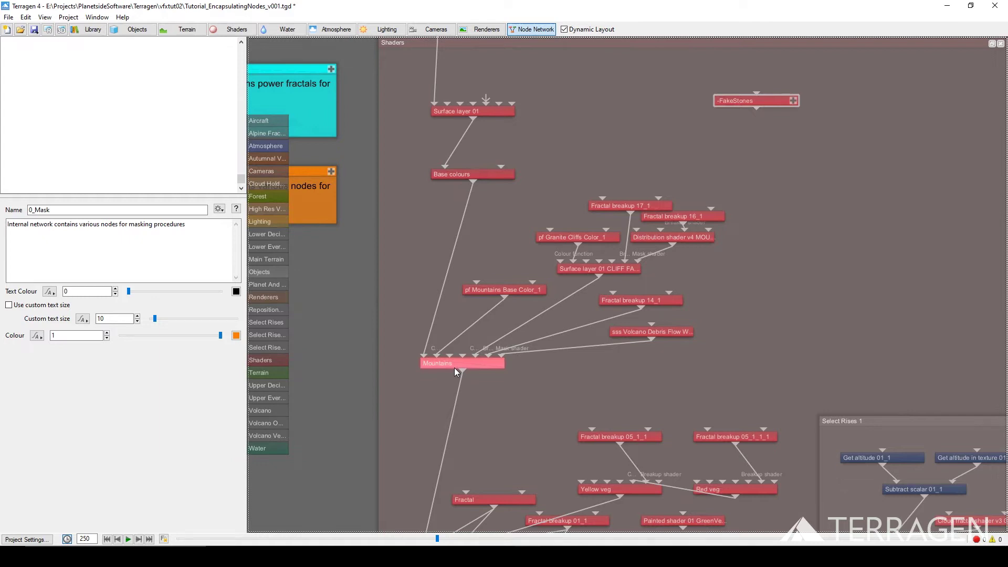
pyautogui.moveTo(507, 429); pyautogui.dragTo(466, 166)
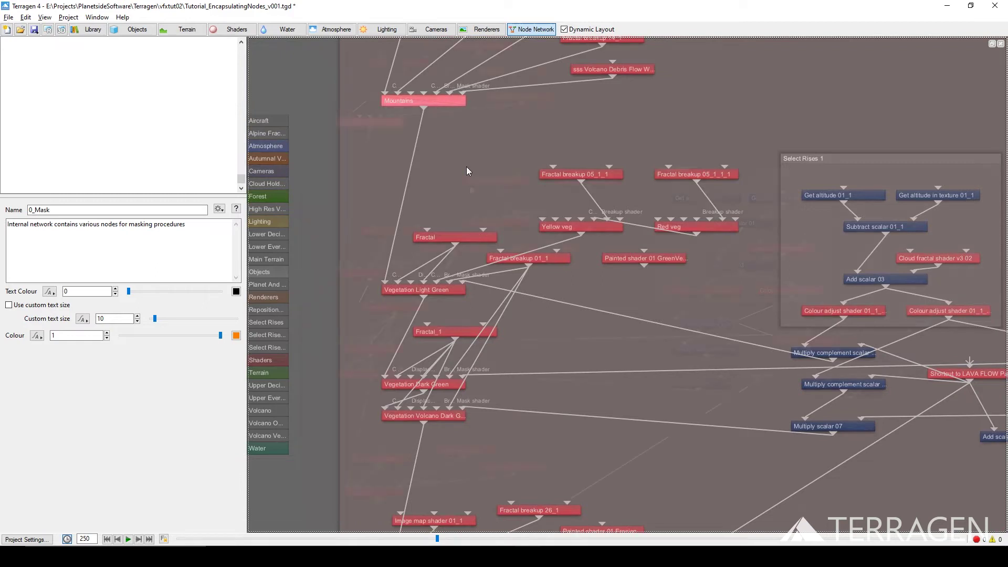
pyautogui.scroll(-2, 466, 165)
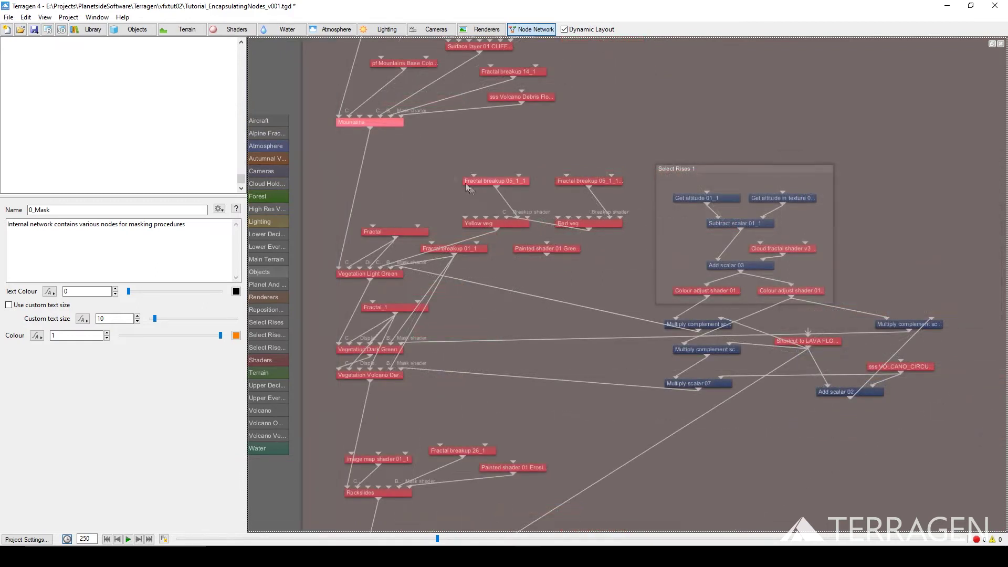
pyautogui.moveTo(321, 139); pyautogui.dragTo(962, 409)
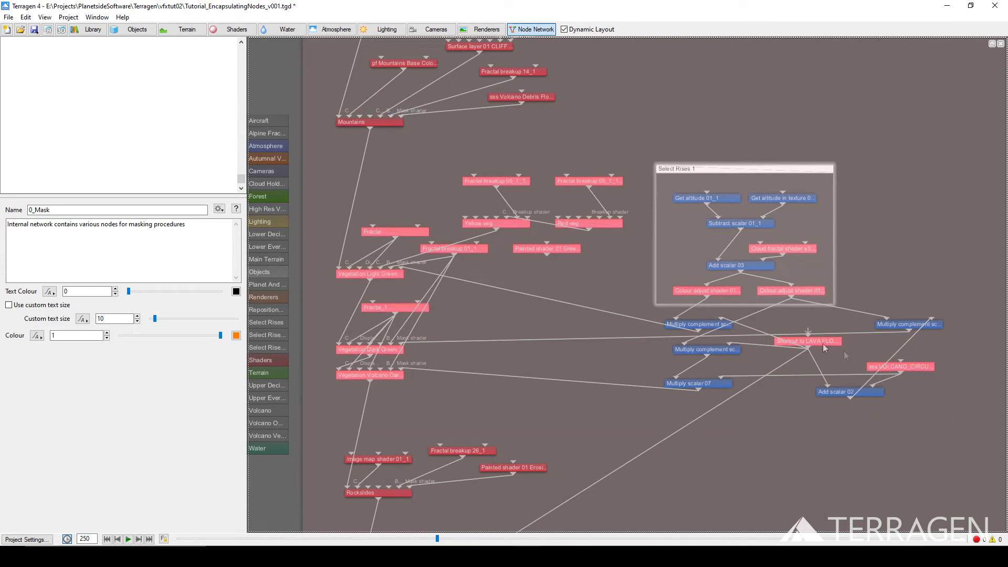
pyautogui.hotkey('ctrl', 'x')
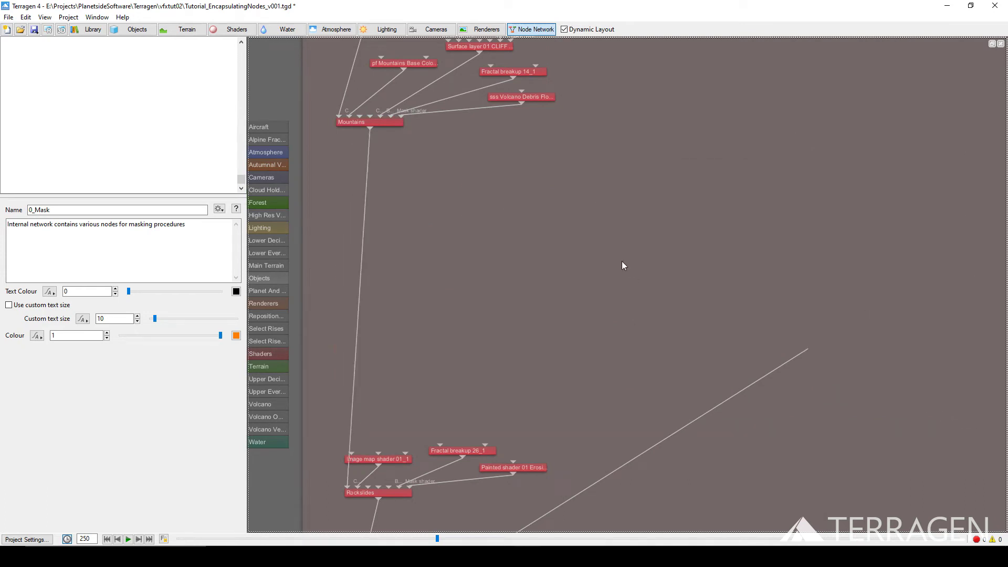
# Add a Null shader - Shader node in the emptied area between Mountains and Rockslides
pyautogui.press('Tab')
pyautogui.write('null shader')
pyautogui.press('Down')
pyautogui.press('Down')
pyautogui.press('Down')
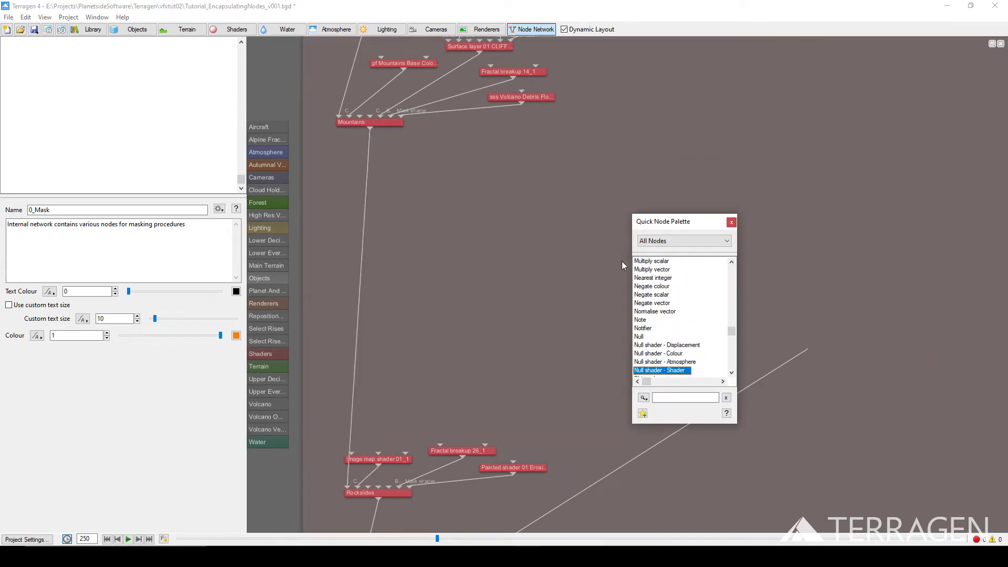
pyautogui.press('Return')
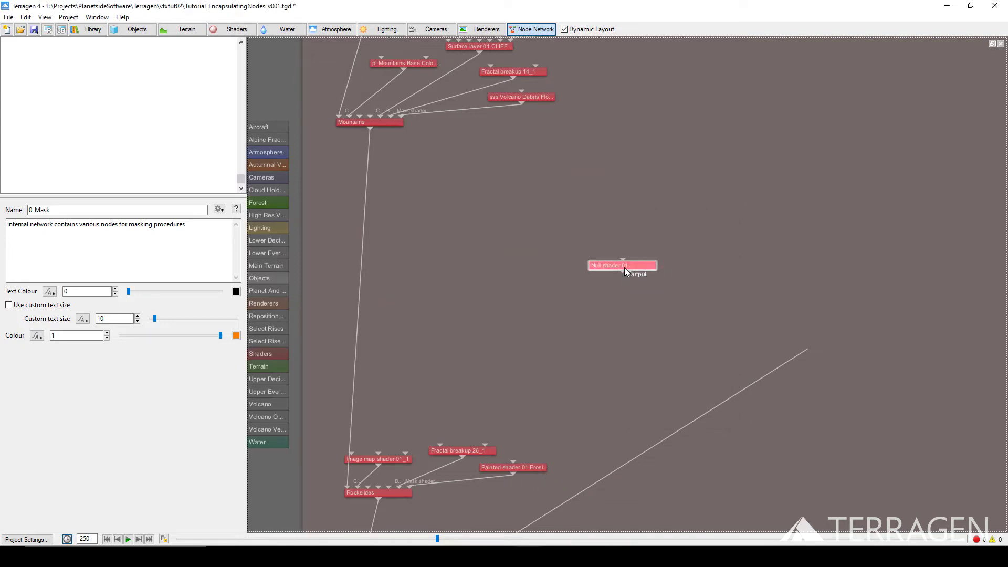
# Rename the new null shader as -Grasses and paste the cut vegetation nodes into its internal network
pyautogui.doubleClick(624, 266)
pyautogui.moveTo(461, 100); pyautogui.dragTo(370, 99)
pyautogui.write('-')
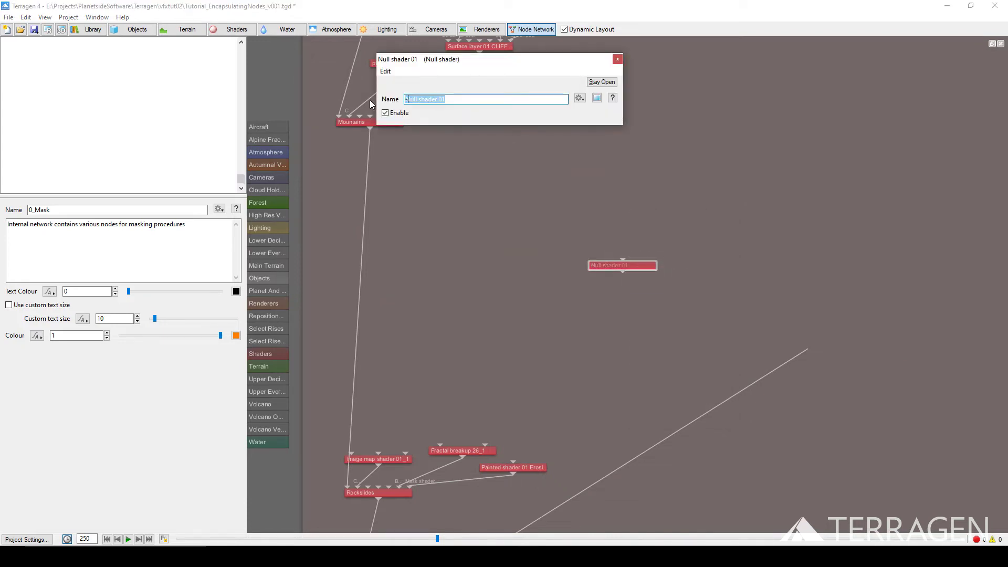
pyautogui.write('Grasses')
pyautogui.click(579, 99)
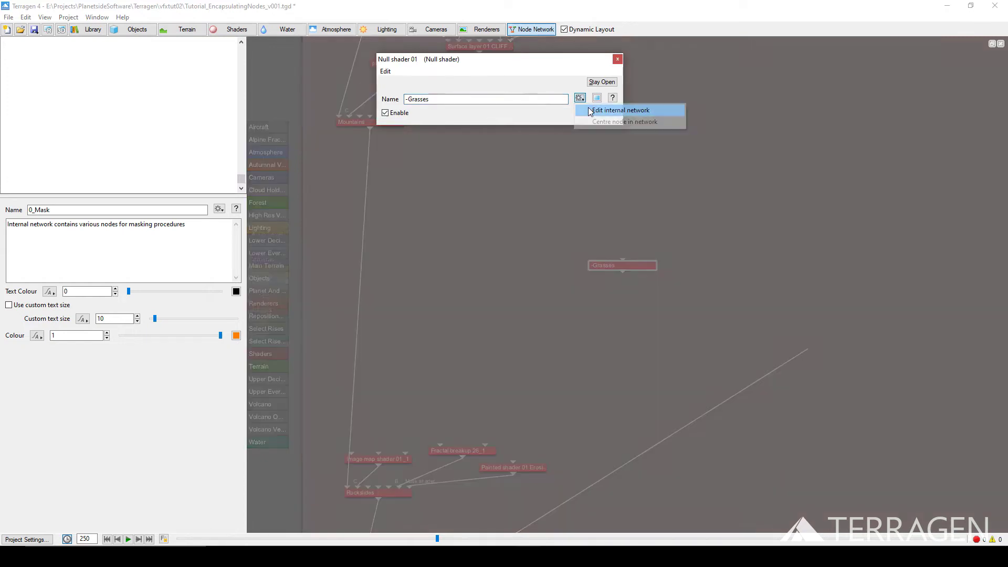
pyautogui.click(588, 107)
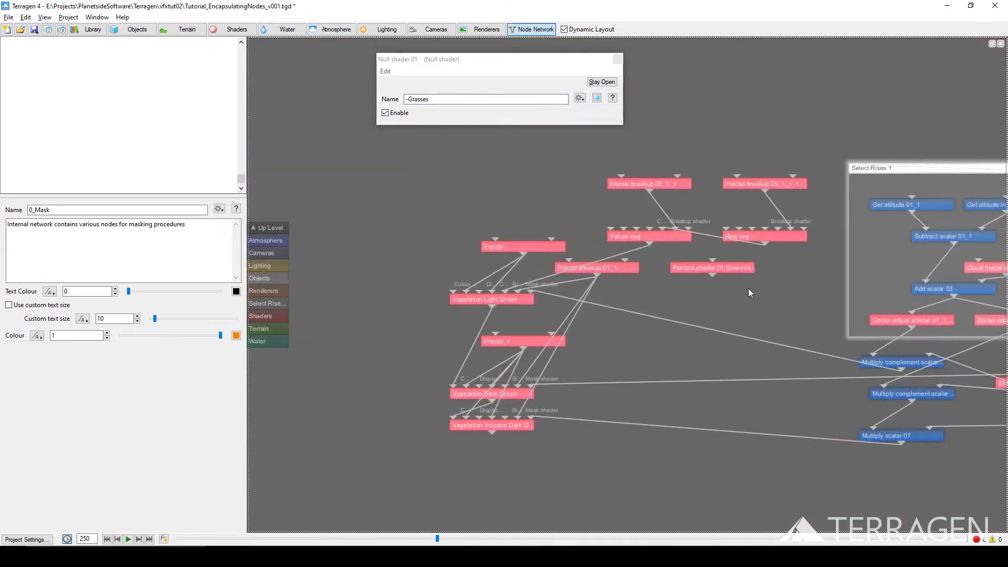
# Add a Null shader - Shader node above the vegetation nodes inside -Grasses and name it -MainInput_Grasses
pyautogui.press('Tab')
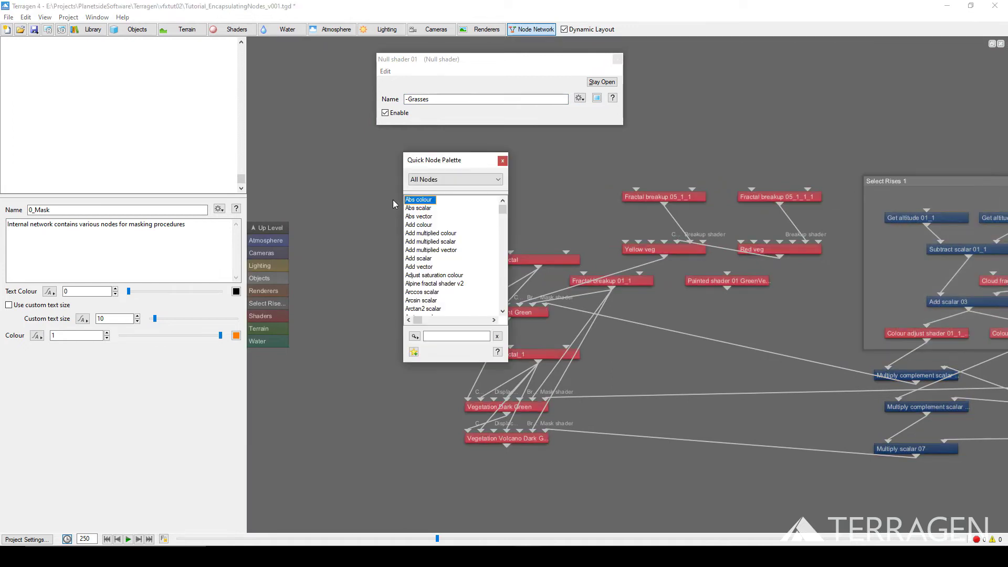
pyautogui.press('Down')
pyautogui.press('Return')
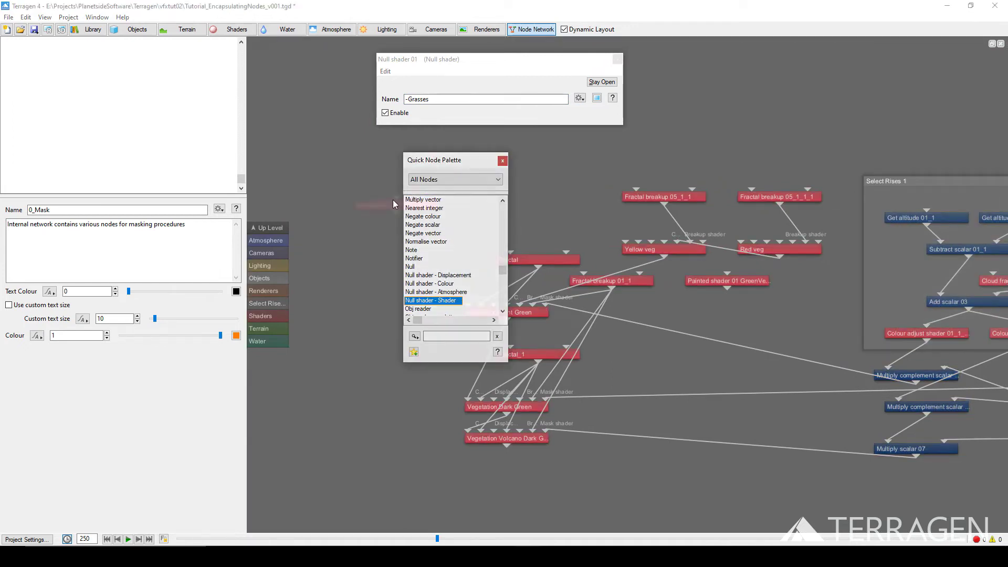
pyautogui.press('F2')
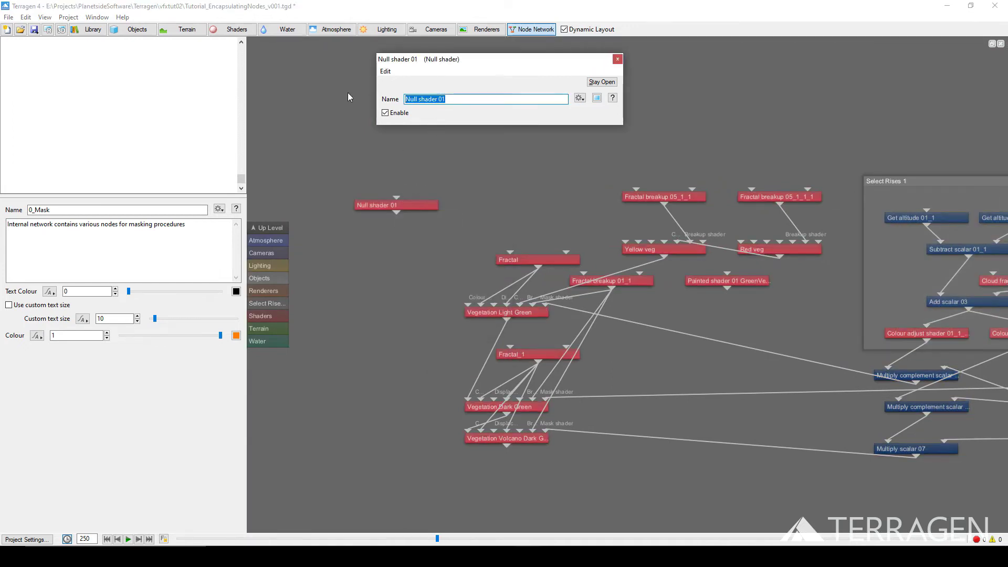
pyautogui.write('-MainInput_Grasses')
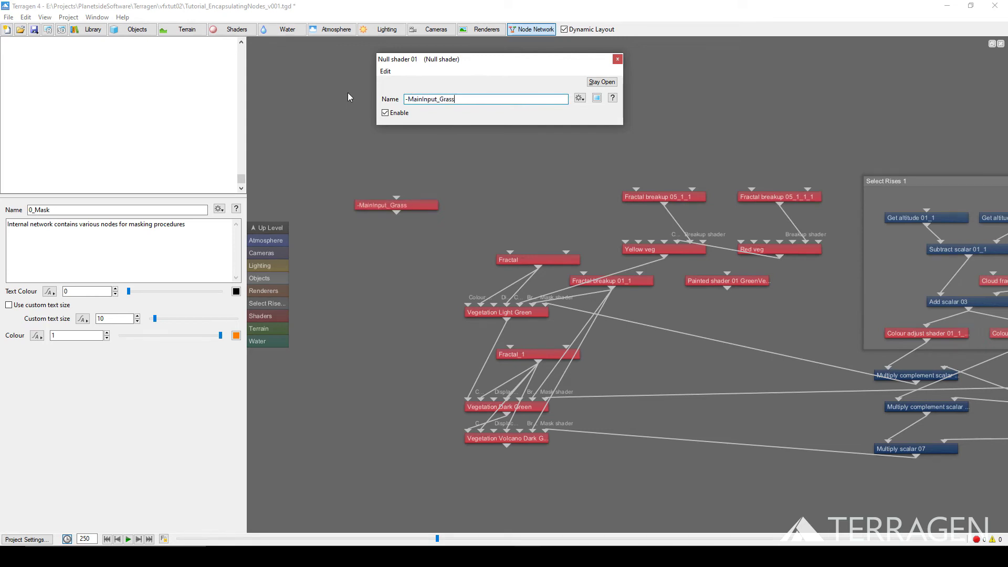
pyautogui.click(618, 58)
# Add a second null shader below -MainInput_Grasses and name it -Output_Grasses
pyautogui.press('Tab')
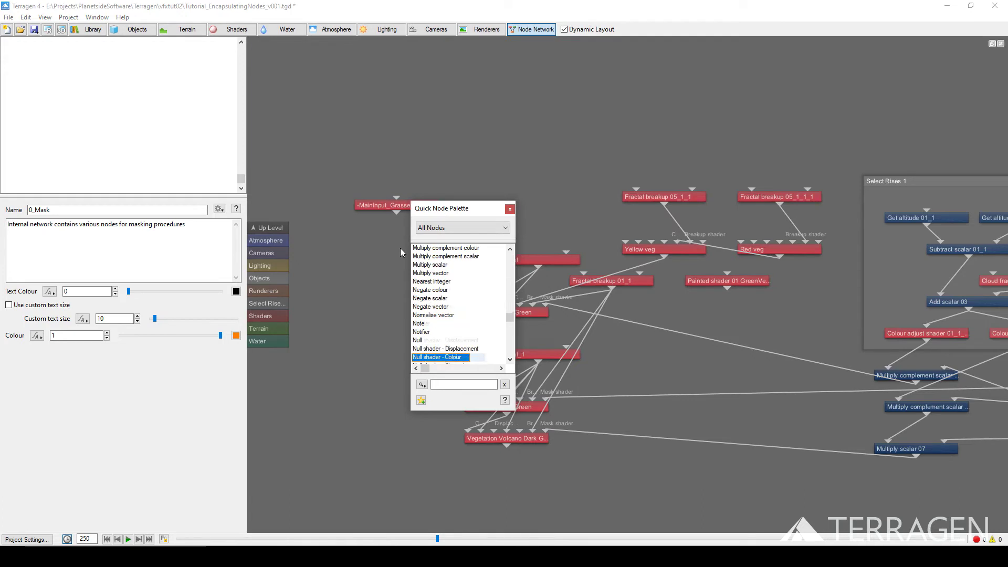
pyautogui.press('Return')
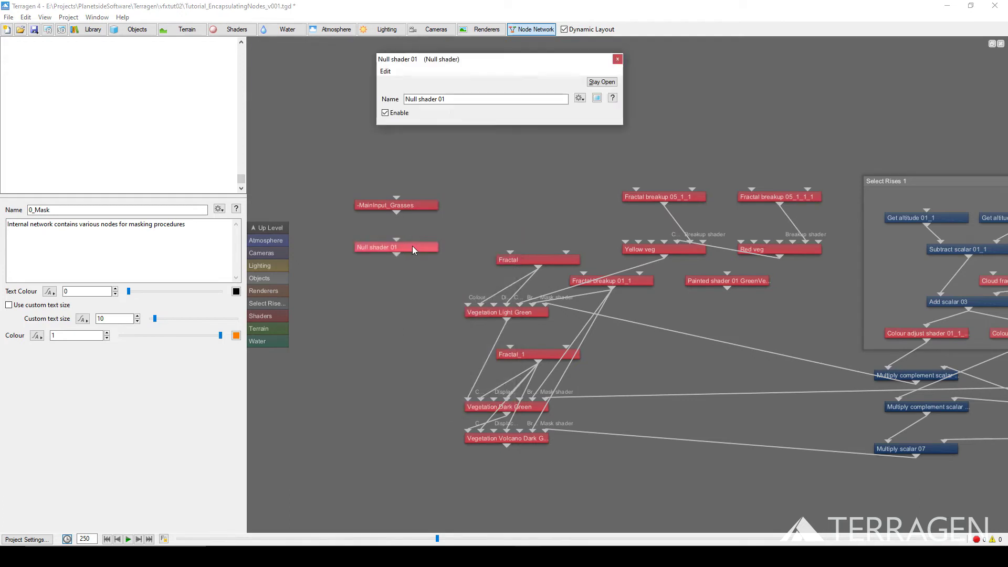
pyautogui.tripleClick(461, 99)
pyautogui.press('BackSpace')
pyautogui.write('-Output')
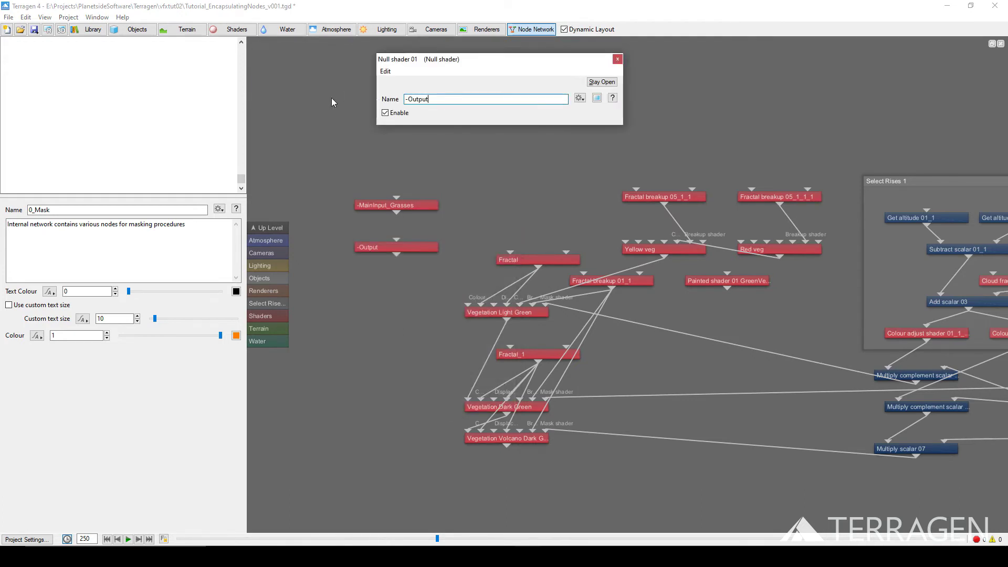
pyautogui.write('_Grasses')
pyautogui.click(617, 59)
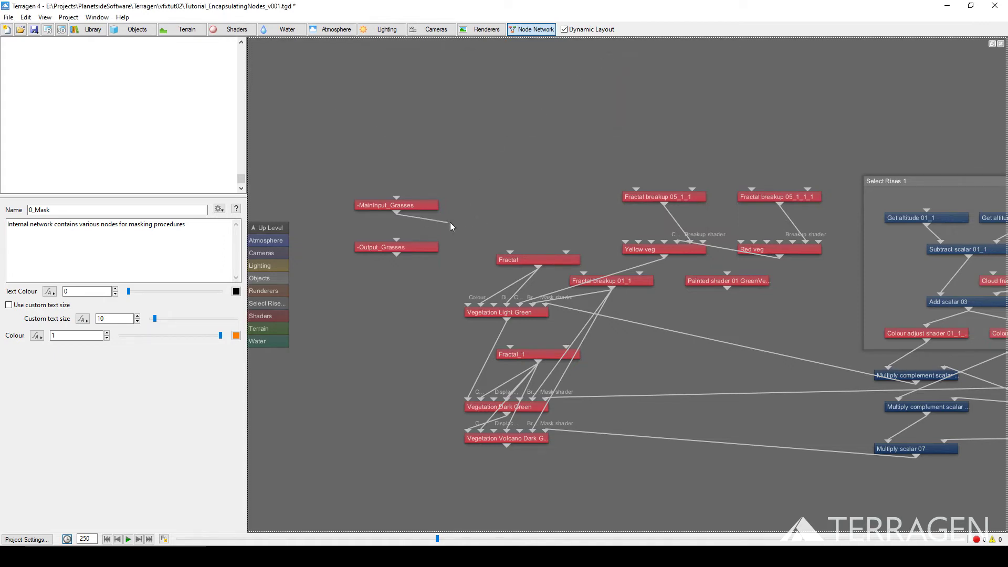
# Connect -MainInput_Grasses to Vegetation Light Green, and Vegetation Volcano Dark Green to -Output_Grasses placed below it
pyautogui.moveTo(450, 222); pyautogui.dragTo(469, 306)
pyautogui.moveTo(404, 248); pyautogui.dragTo(414, 510)
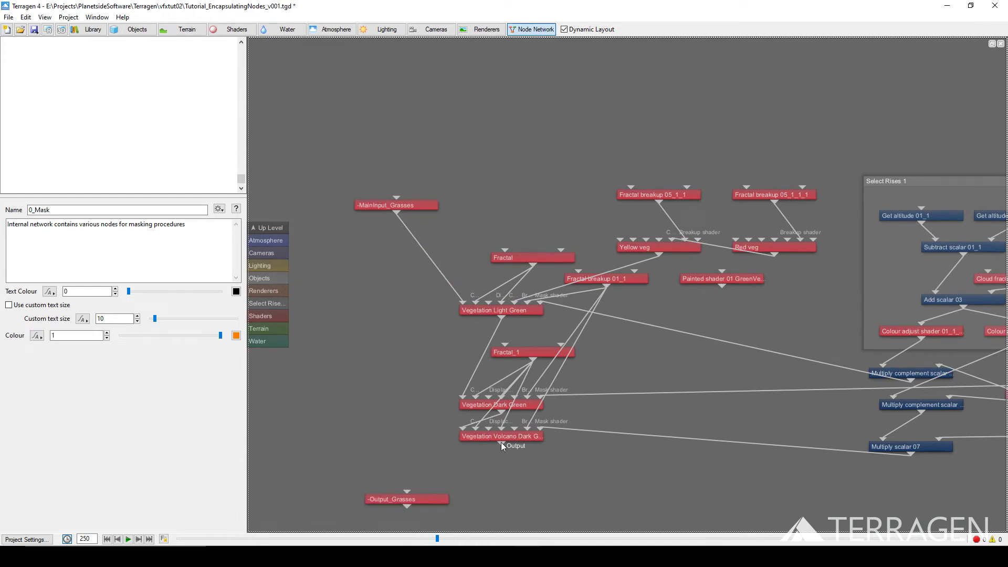
pyautogui.moveTo(503, 446); pyautogui.dragTo(408, 496)
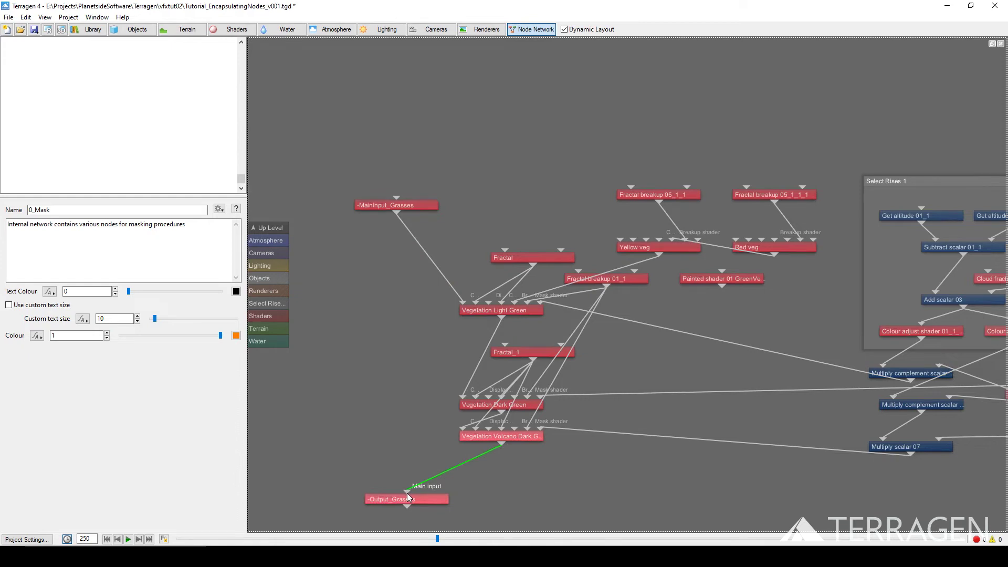
# Assign the Mountains shader to the Main input of -MainInput_Grasses
pyautogui.rightClick(405, 196)
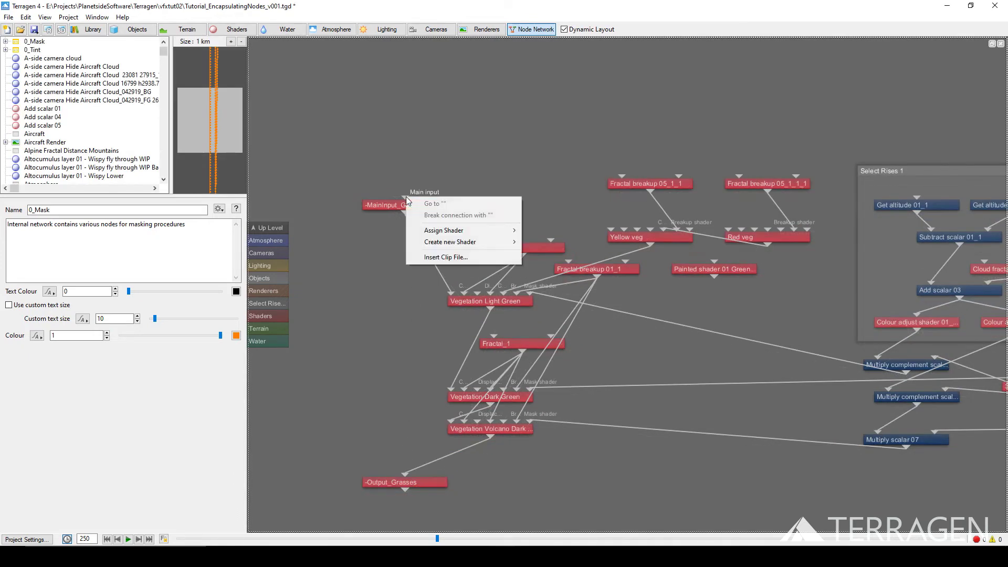
pyautogui.moveTo(430, 231)
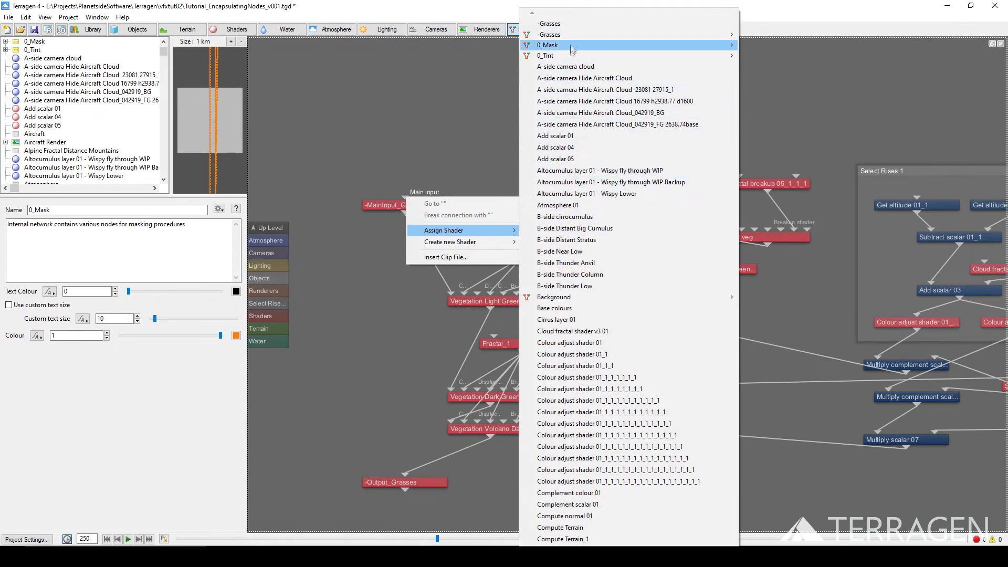
pyautogui.moveTo(574, 38)
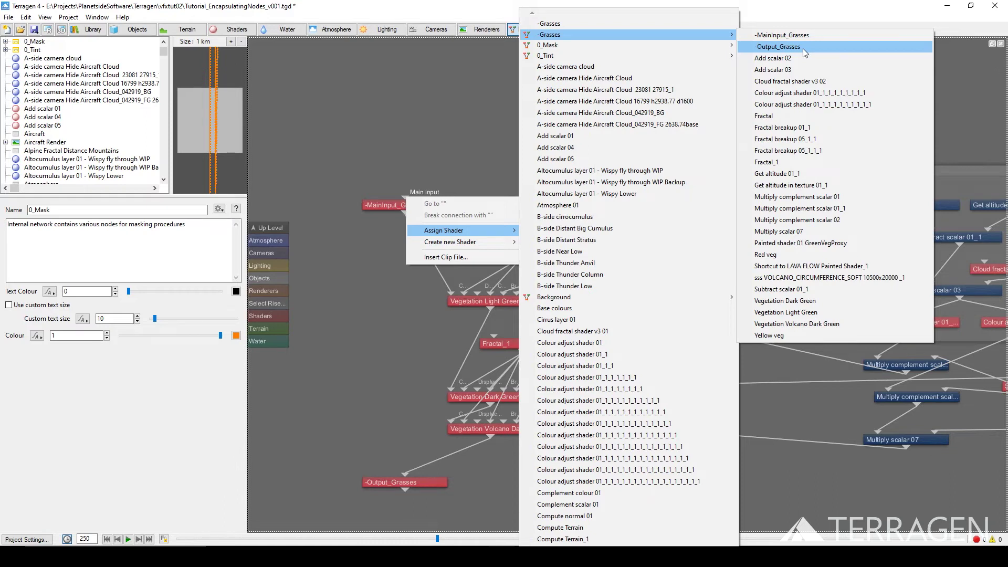
pyautogui.scroll(-20, 597, 345)
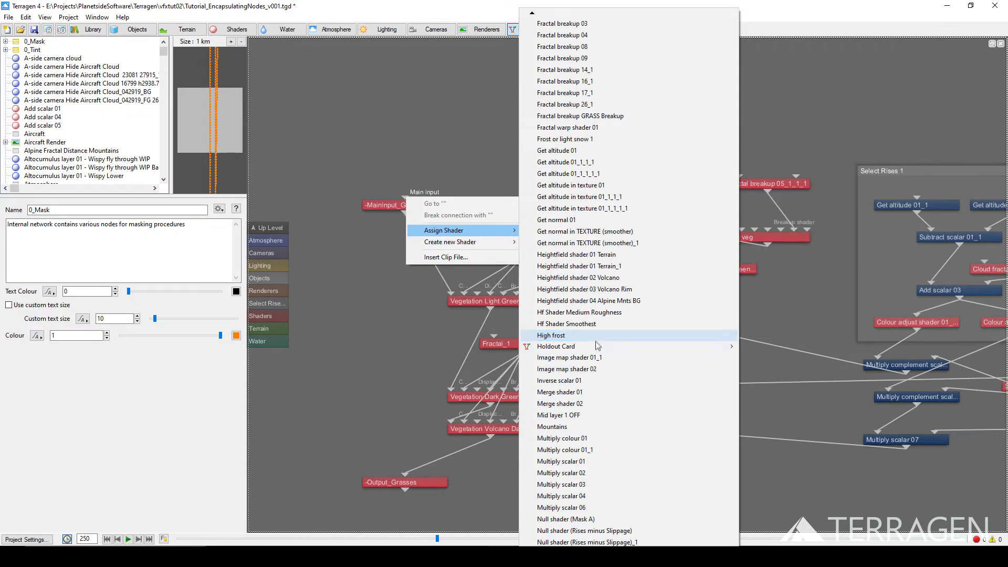
pyautogui.click(593, 427)
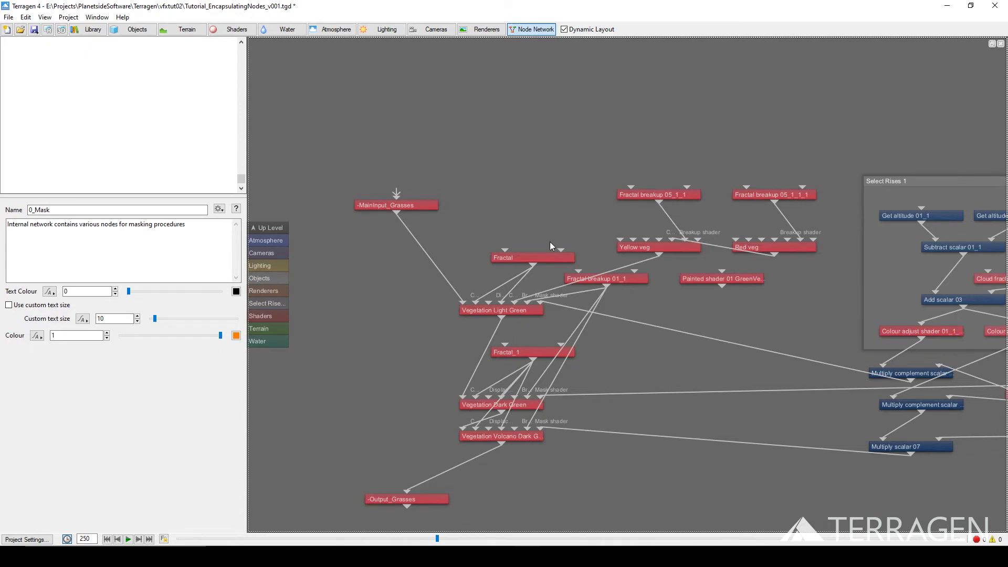
# Assign ps Lava Flow Mask from inside 0_Mask to the Main input of Shortcut to LAVA FLOW Painted Shader_1
pyautogui.moveTo(758, 293); pyautogui.dragTo(511, 249)
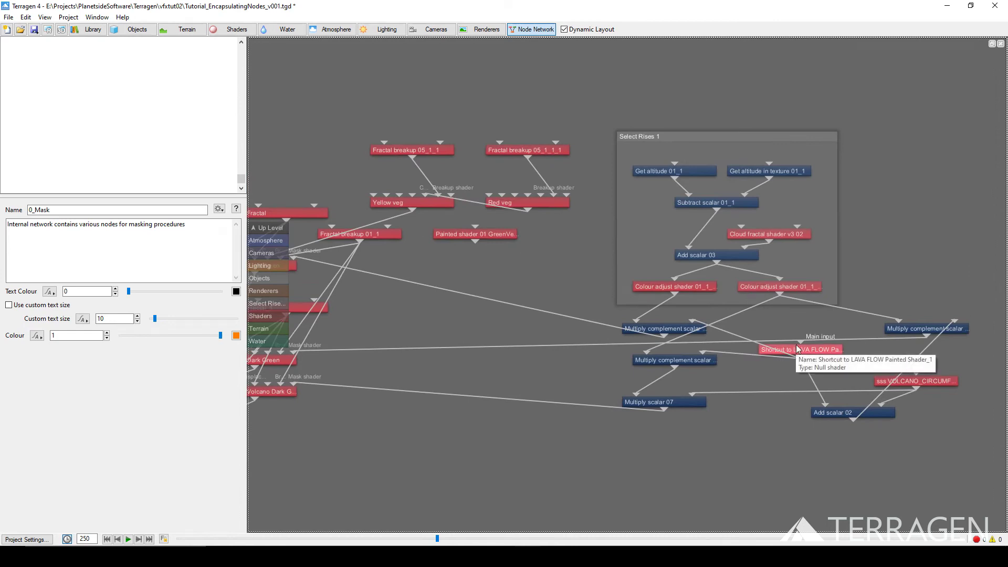
pyautogui.rightClick(800, 344)
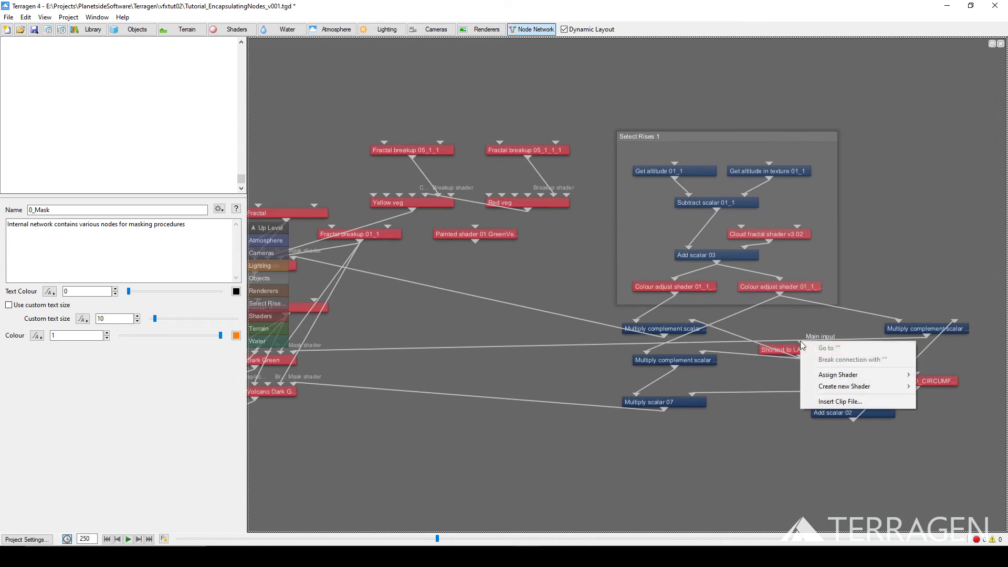
pyautogui.moveTo(821, 375)
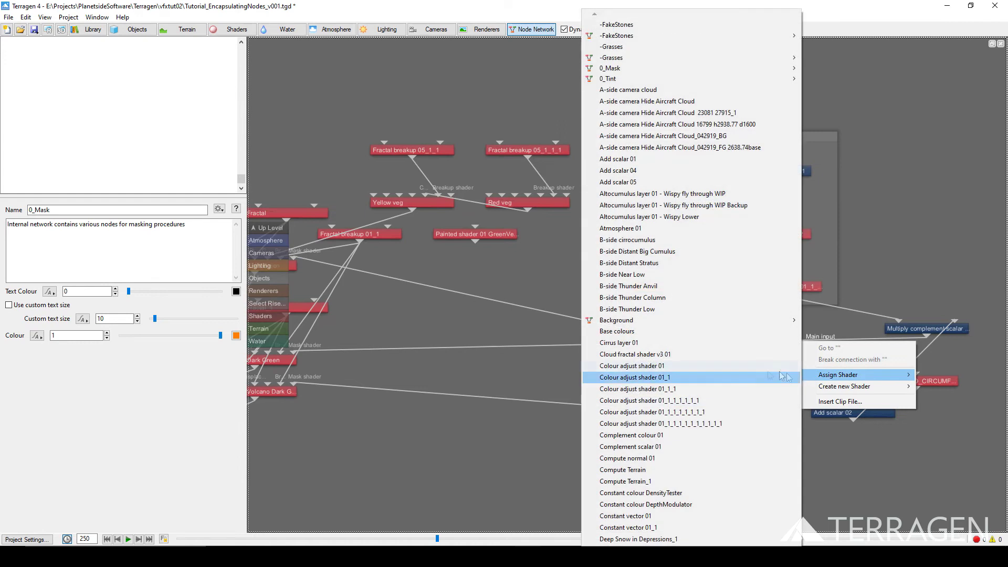
pyautogui.moveTo(777, 69)
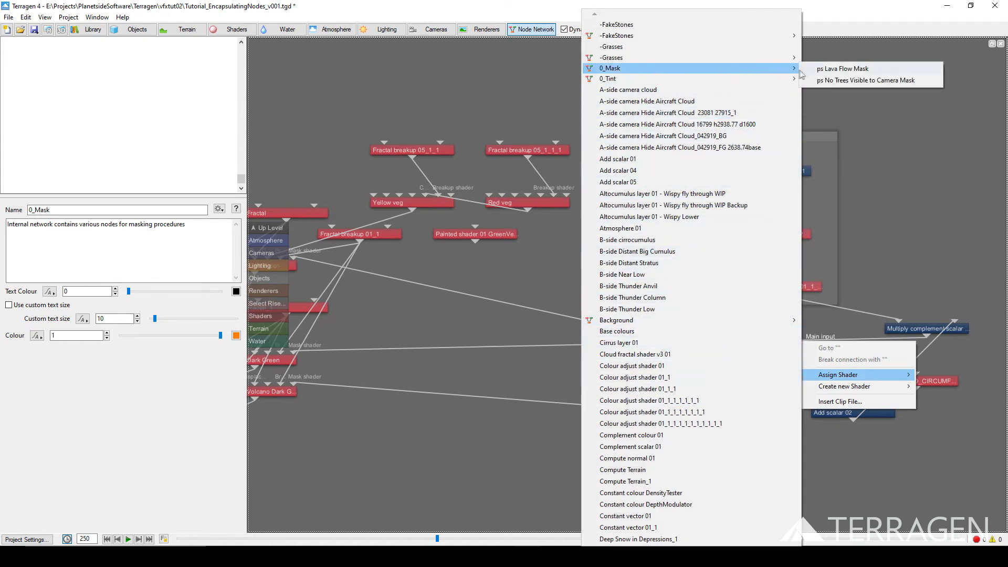
pyautogui.click(832, 70)
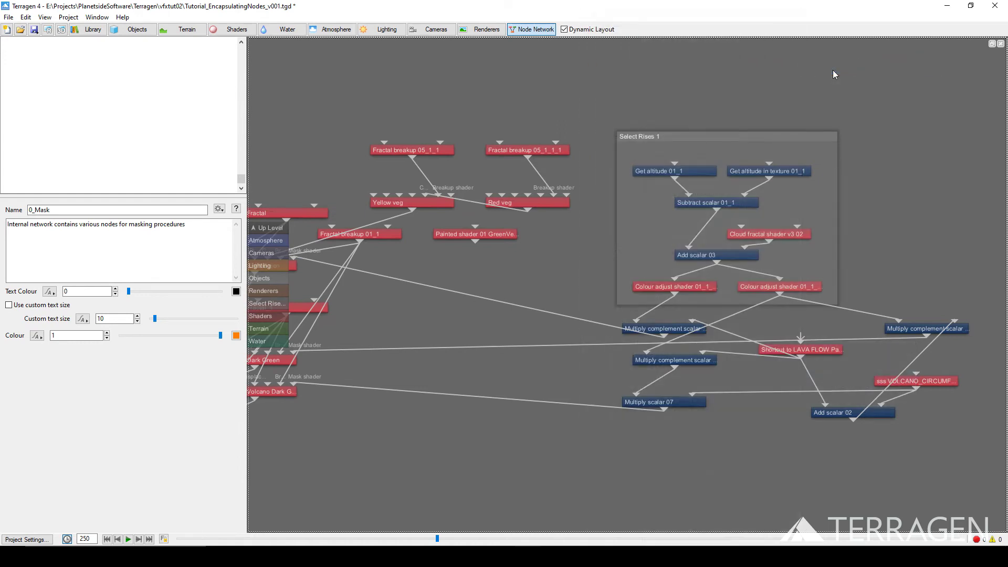
# Return to the parent network level and break the connection between Mountains and the Main input of Rockslides
pyautogui.click(269, 227)
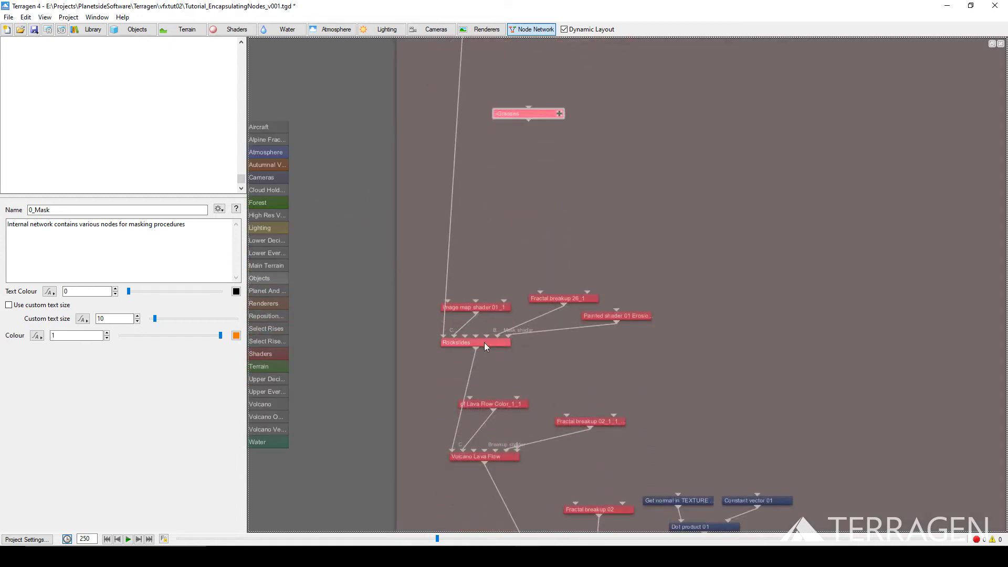
pyautogui.moveTo(480, 350); pyautogui.dragTo(478, 353)
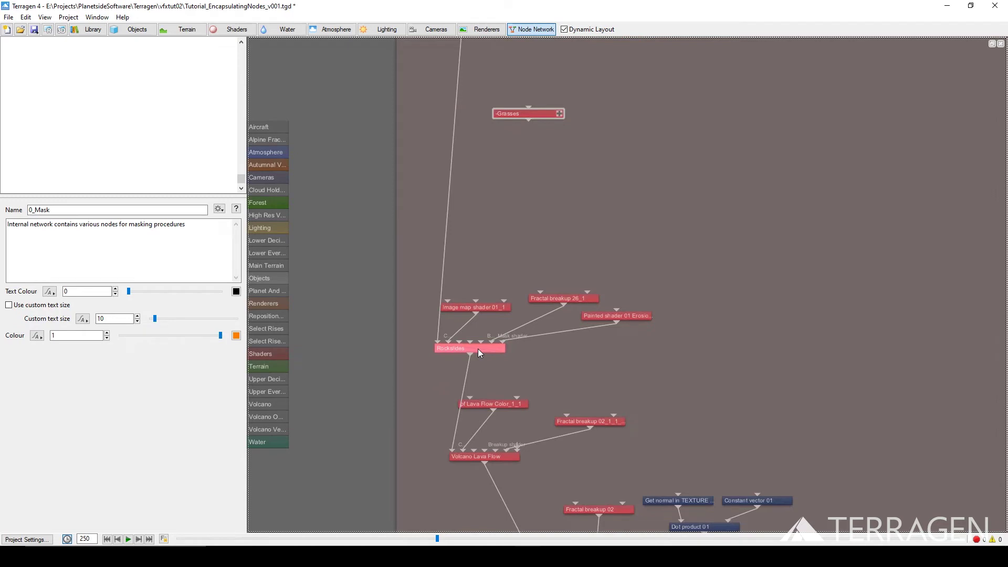
pyautogui.rightClick(433, 343)
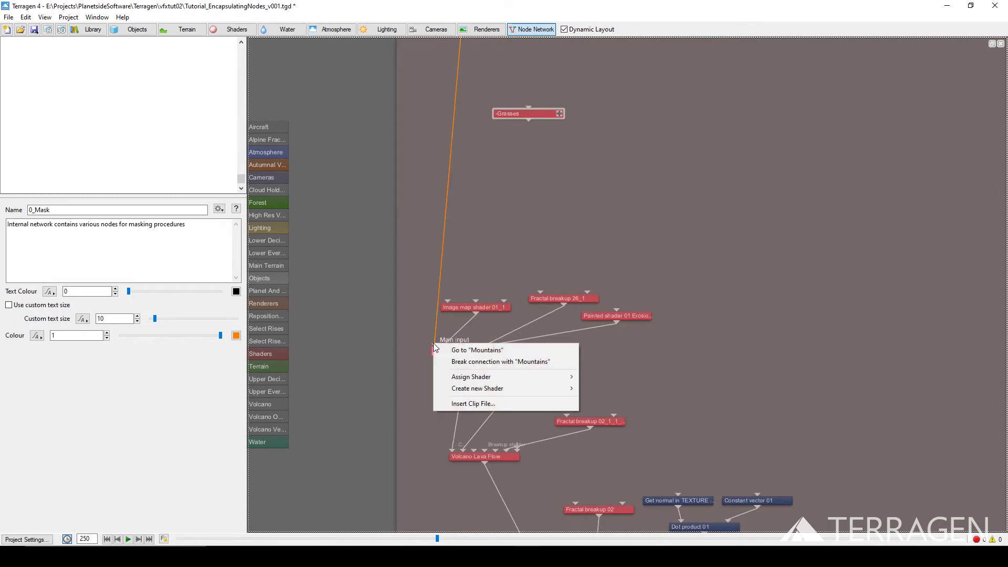
pyautogui.click(498, 362)
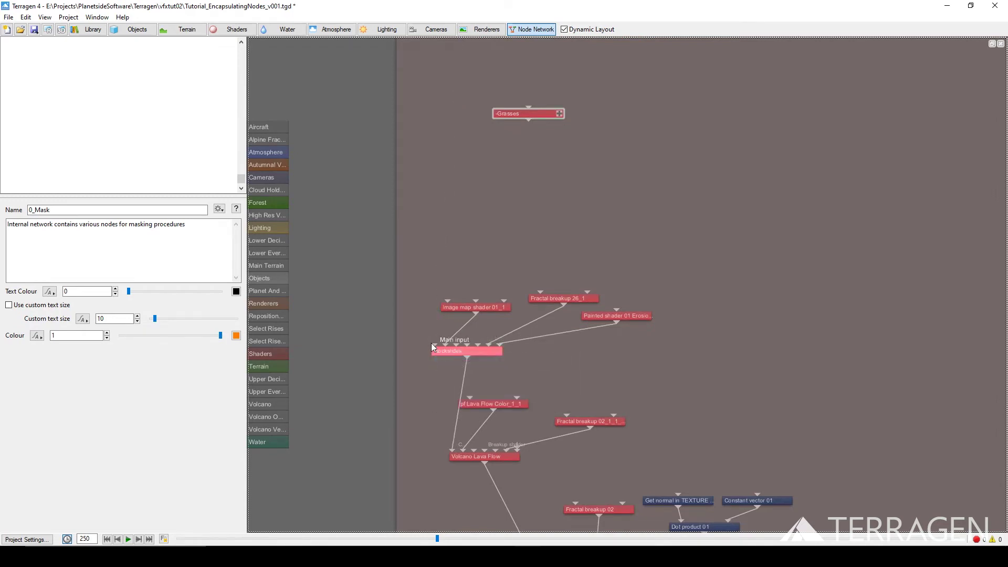
# Assign -Output_Grasses from inside -Grasses to the Main input of Rockslides
pyautogui.rightClick(433, 344)
pyautogui.moveTo(450, 377)
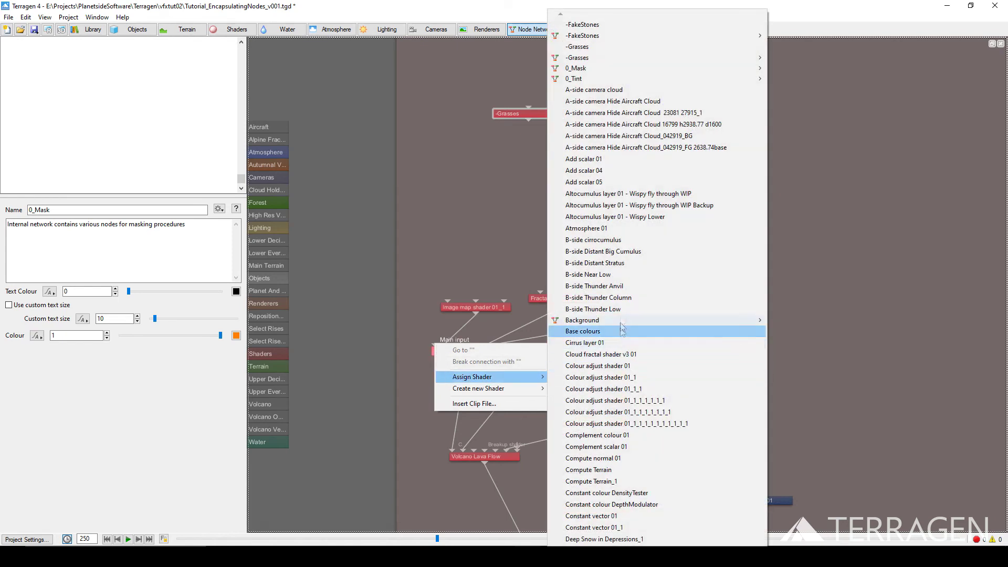
pyautogui.moveTo(624, 62)
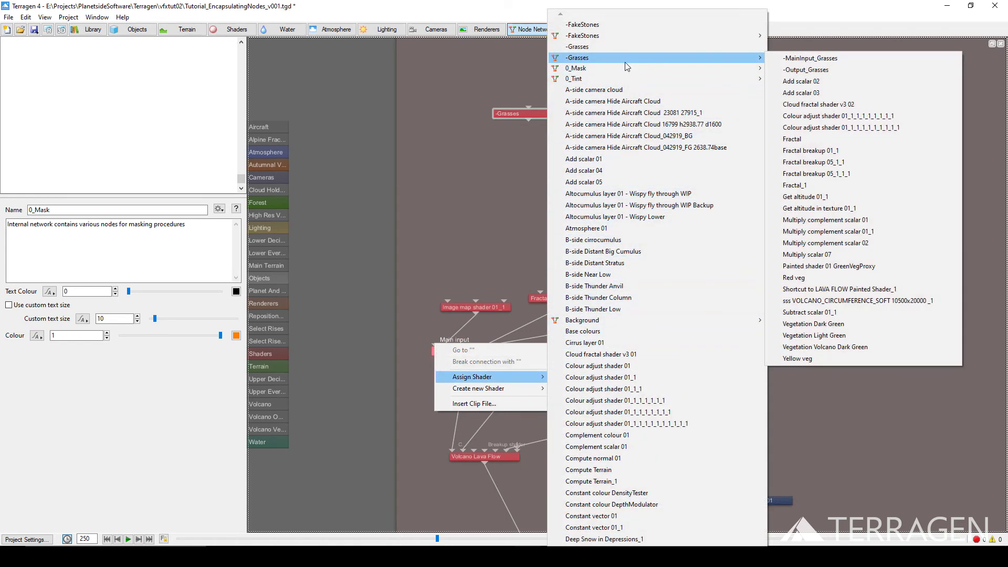
pyautogui.click(807, 71)
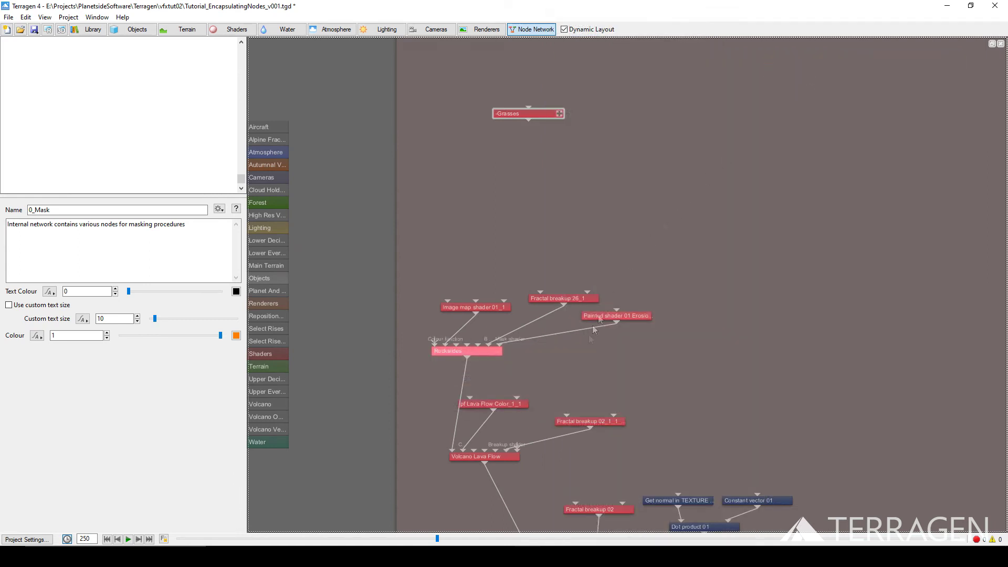
# Shift the Volcano Lava Flow node slightly down and to the left of its current place
pyautogui.scroll(-2, 559, 327)
pyautogui.click(499, 331)
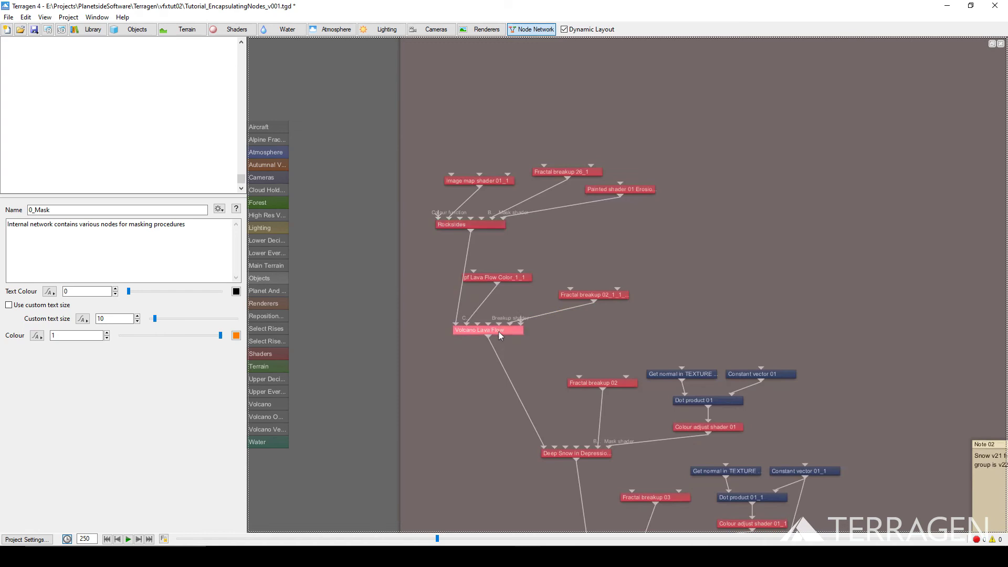
pyautogui.moveTo(499, 332); pyautogui.dragTo(490, 341)
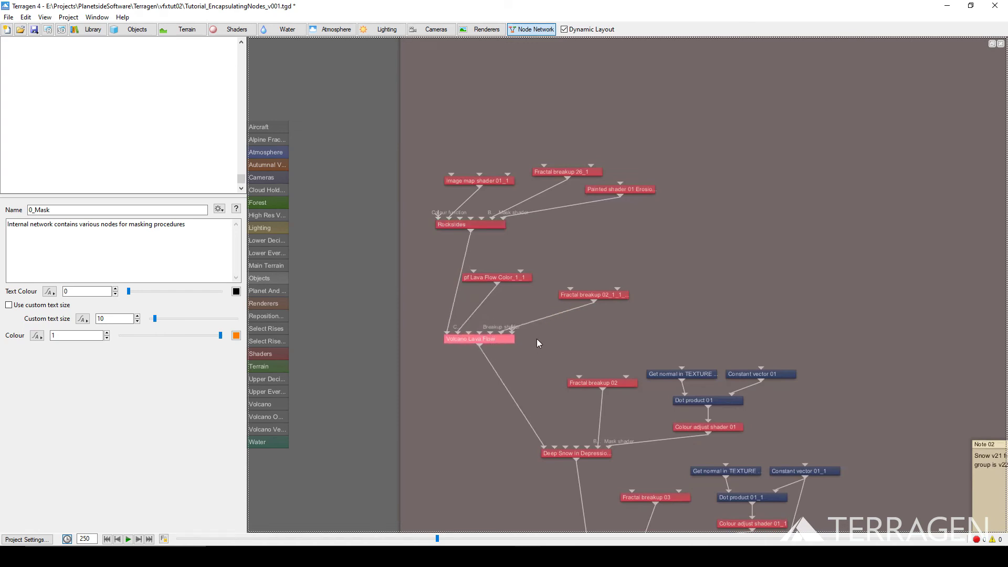
# Cut all the snow nodes, from Deep Snow in Depressions through High frost with their breakup and mask nodes
pyautogui.moveTo(539, 341); pyautogui.dragTo(490, 115, button='middle')
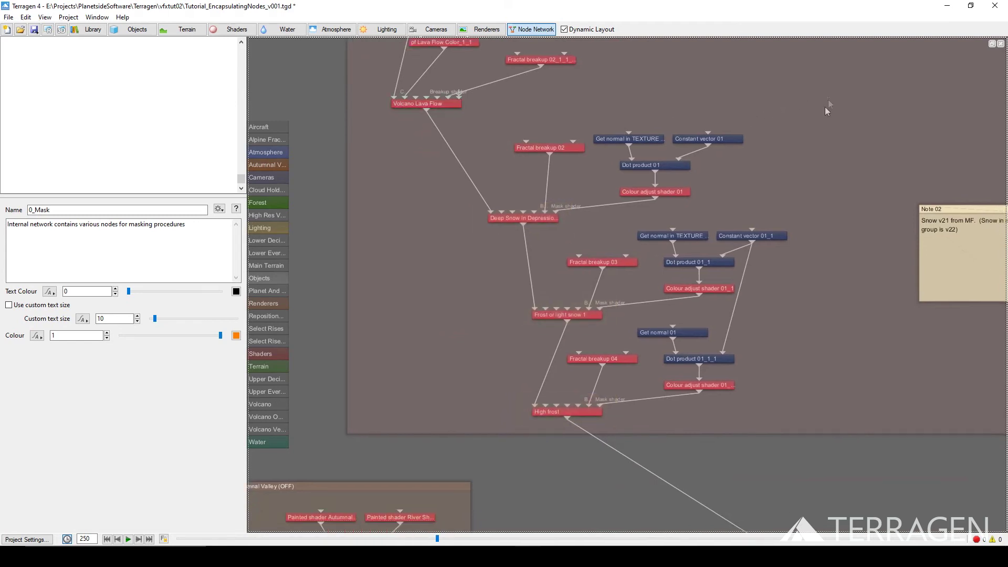
pyautogui.moveTo(828, 98); pyautogui.dragTo(480, 441)
pyautogui.hotkey('ctrl', 'x')
# Add a note in the emptied area, name it -Snow and give it the text "Snow on mountains"
pyautogui.press('Tab')
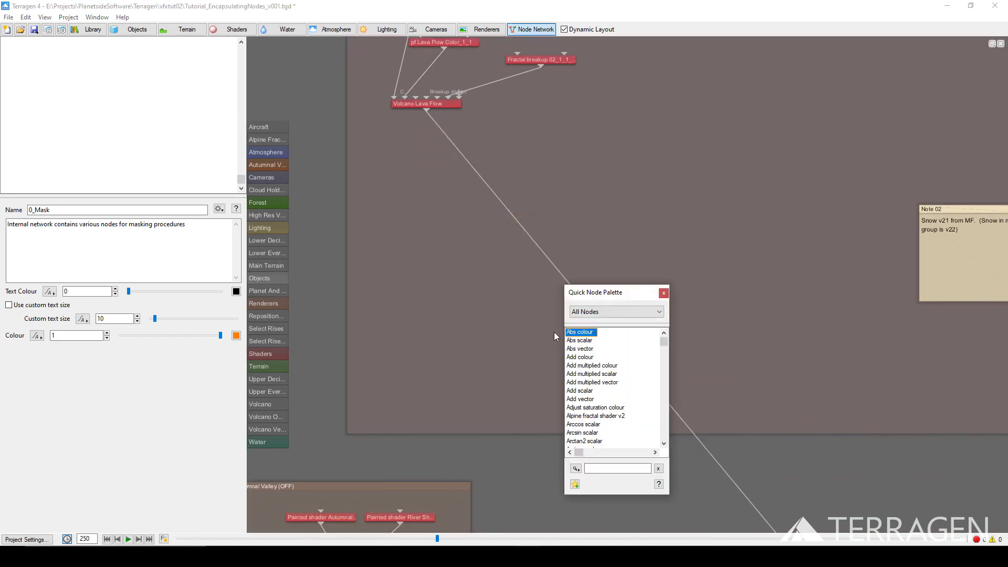
pyautogui.write('note')
pyautogui.press('Return')
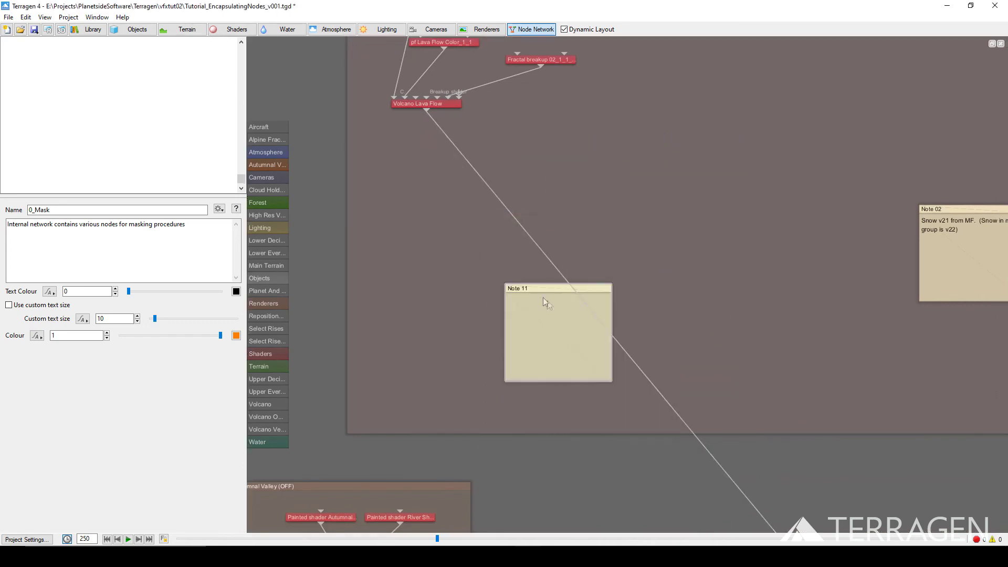
pyautogui.doubleClick(537, 285)
pyautogui.tripleClick(440, 99)
pyautogui.write('-Snow')
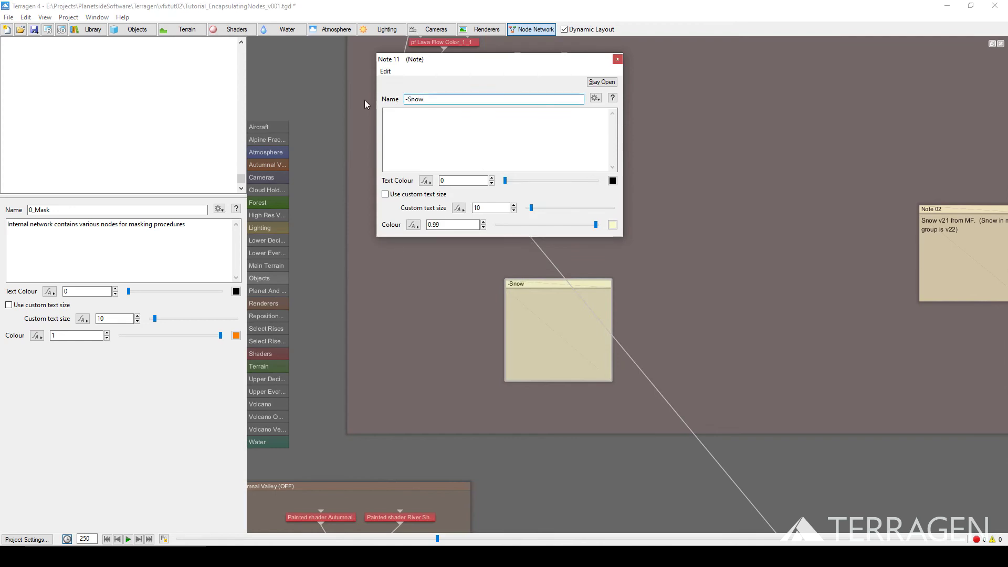
pyautogui.click(416, 128)
pyautogui.write('Snow')
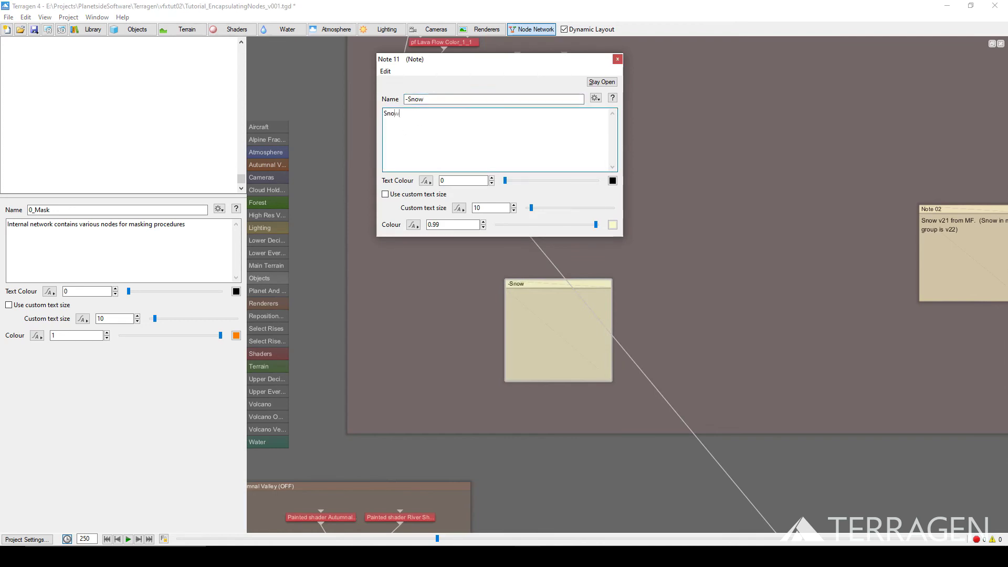
pyautogui.write(' on mountains')
# Set the -Snow note's colour to the basic bright yellow
pyautogui.click(613, 224)
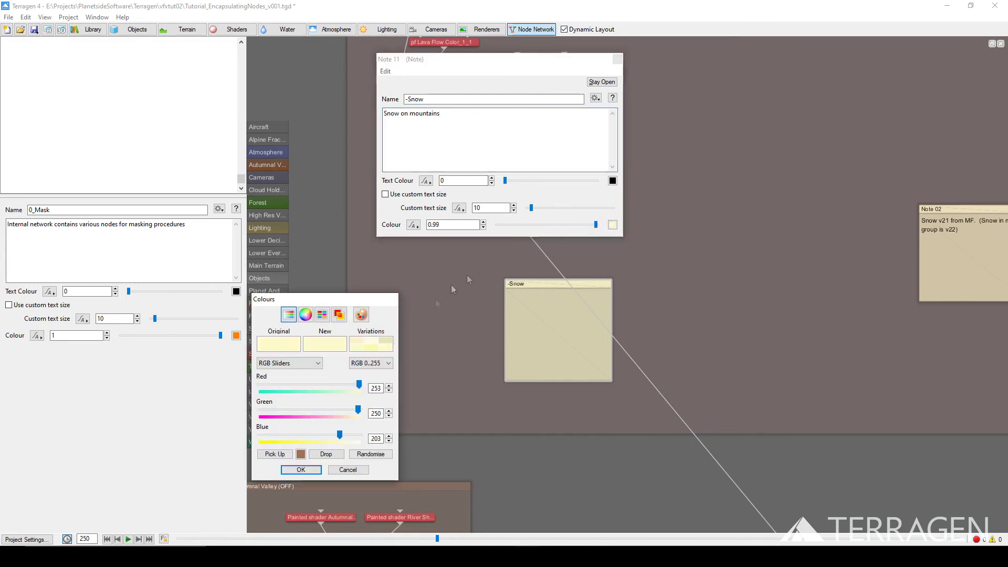
pyautogui.click(355, 315)
pyautogui.click(279, 349)
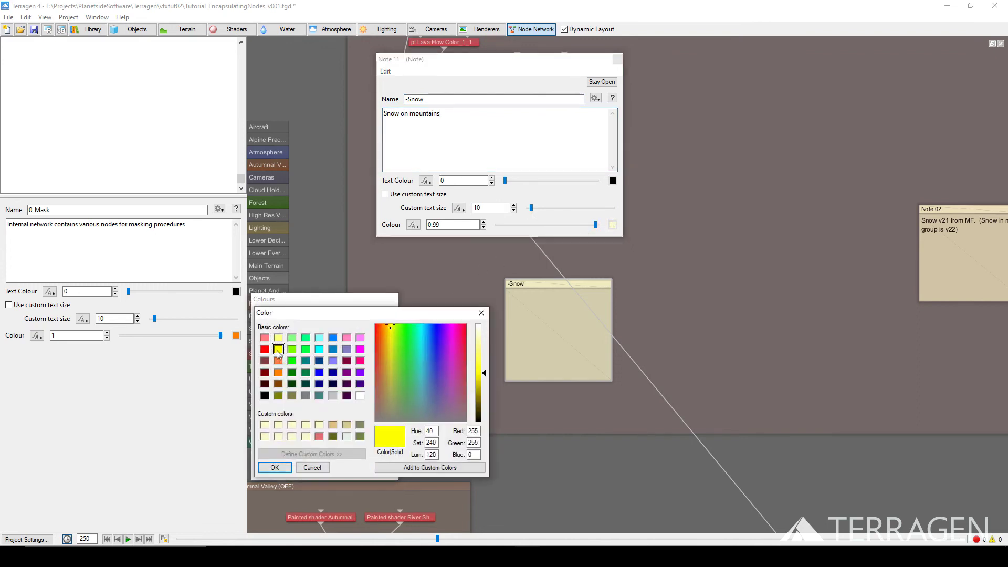
pyautogui.click(286, 467)
pyautogui.click(301, 469)
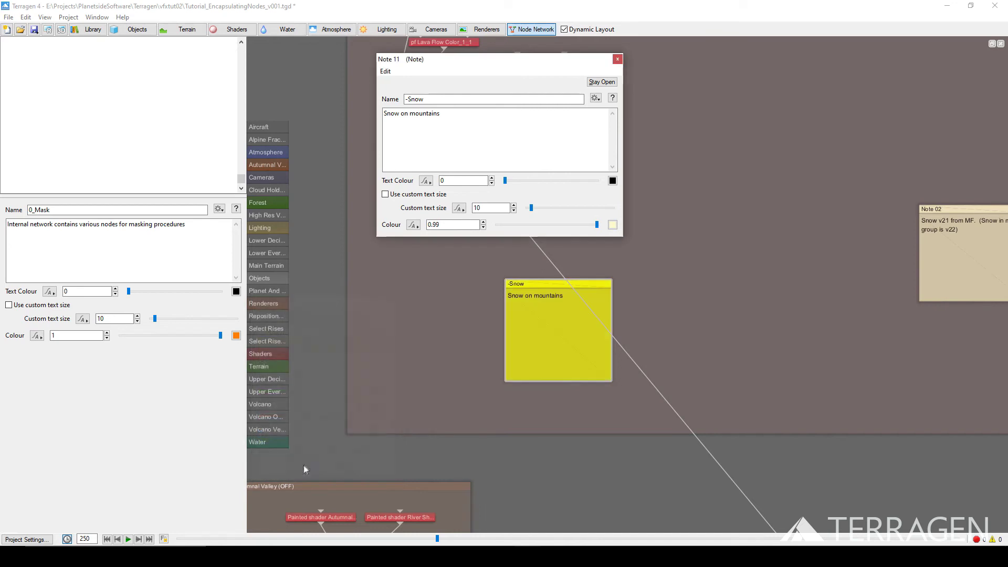
# Paste the cut snow nodes into the internal network of the -Snow note
pyautogui.click(596, 99)
pyautogui.click(636, 110)
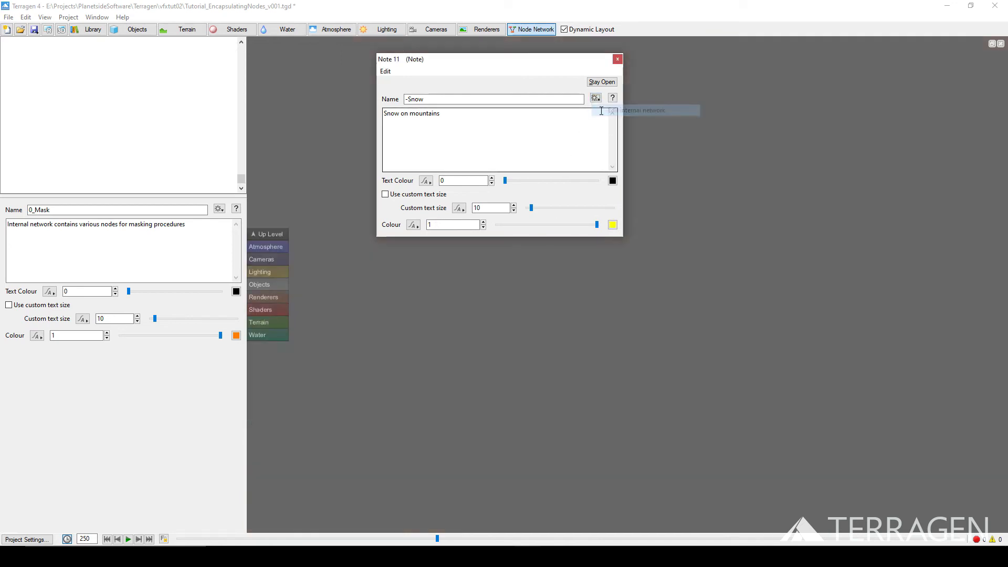
pyautogui.click(667, 274)
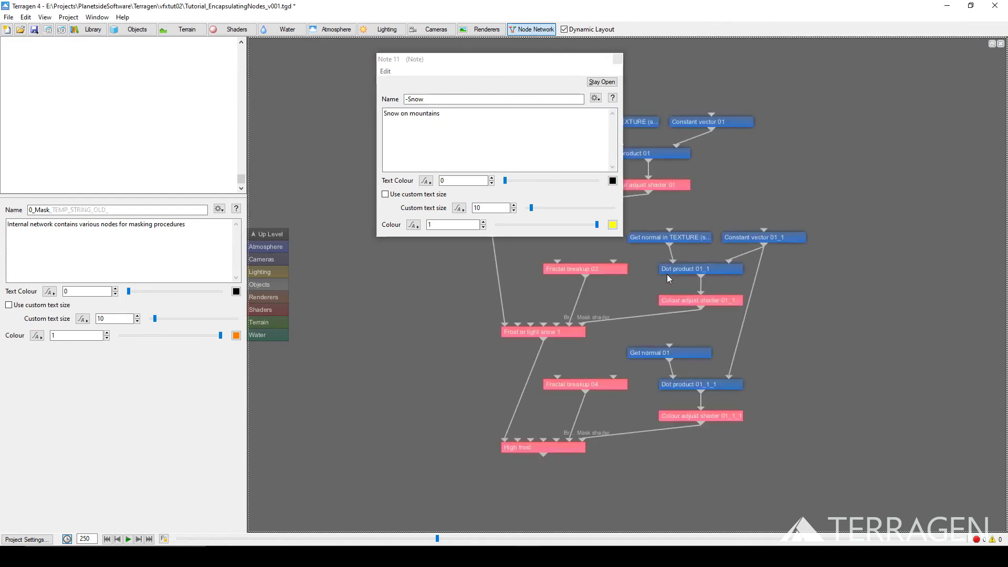
# Add two null shaders, one above the other, beside the pasted snow nodes
pyautogui.moveTo(551, 79); pyautogui.dragTo(271, 73)
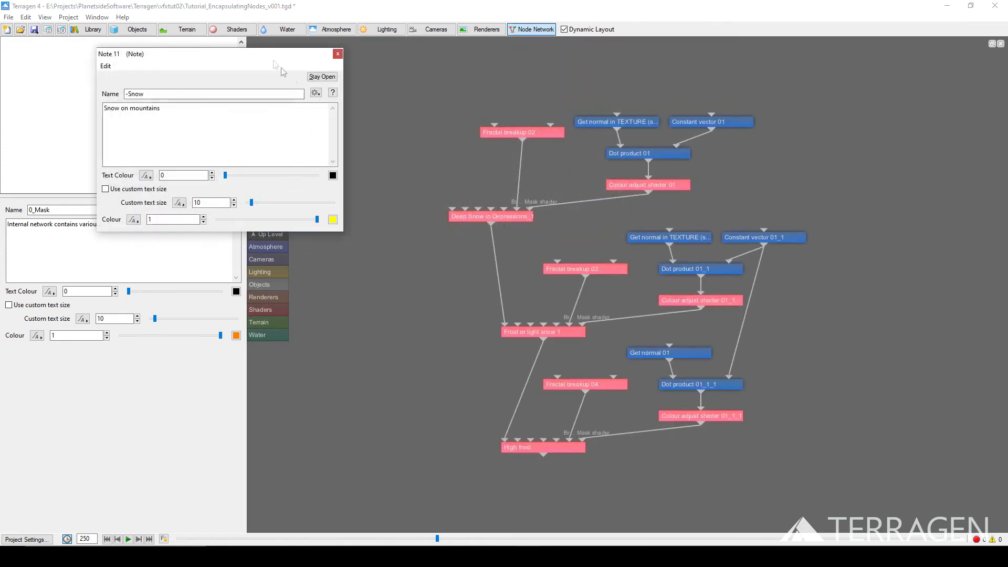
pyautogui.click(392, 155)
pyautogui.press('Tab')
pyautogui.press('Down')
pyautogui.press('Down')
pyautogui.press('Down')
pyautogui.press('Down')
pyautogui.press('Down')
pyautogui.press('Down')
pyautogui.press('Down')
pyautogui.press('Down')
pyautogui.press('Down')
pyautogui.press('Down')
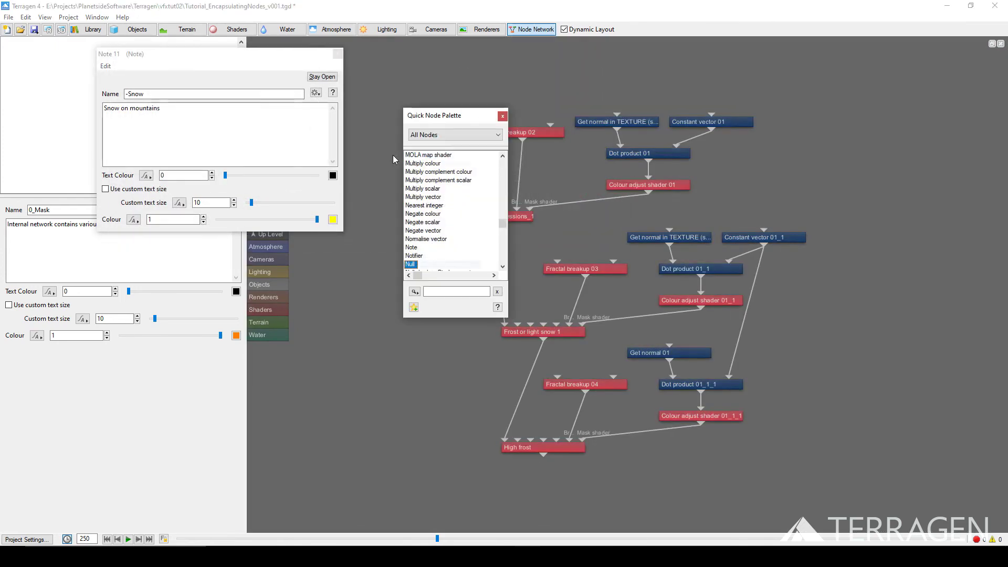
pyautogui.press('Return')
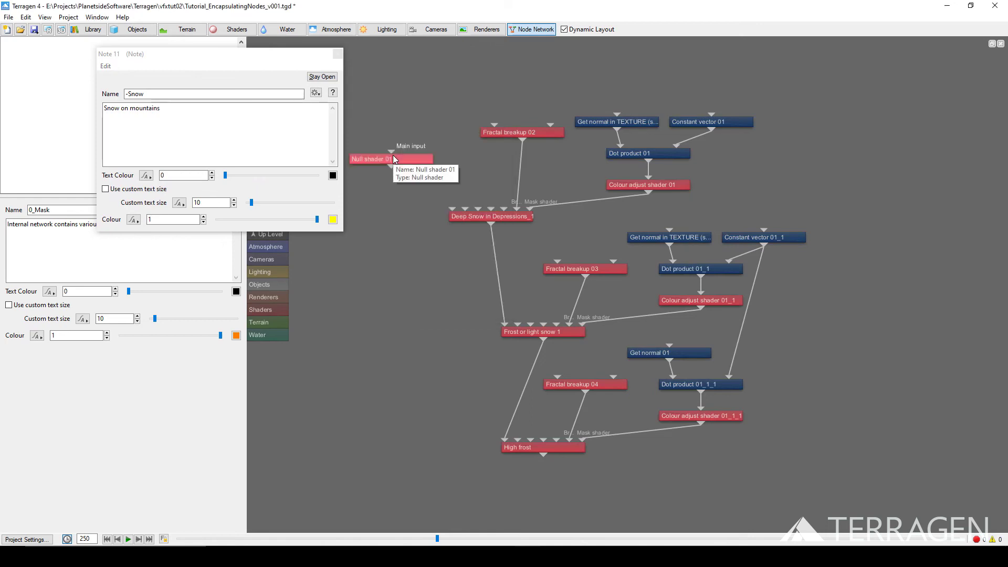
pyautogui.click(387, 203)
pyautogui.press('Tab')
pyautogui.press('n')
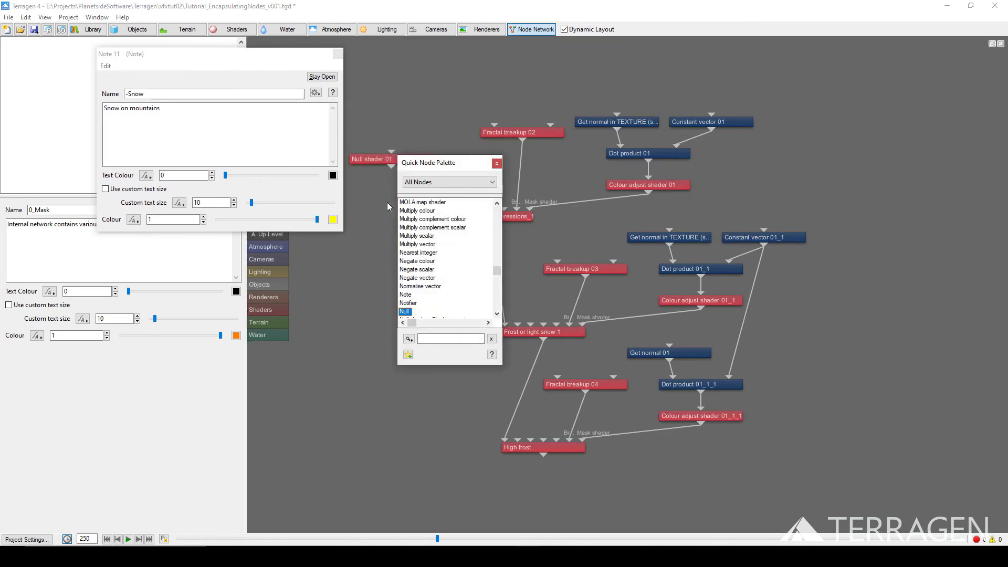
pyautogui.press('Down')
pyautogui.press('Down')
pyautogui.press('Down')
pyautogui.press('Down')
pyautogui.press('Down')
pyautogui.press('Down')
pyautogui.press('Down')
pyautogui.press('Down')
pyautogui.press('Down')
pyautogui.press('Down')
pyautogui.press('Down')
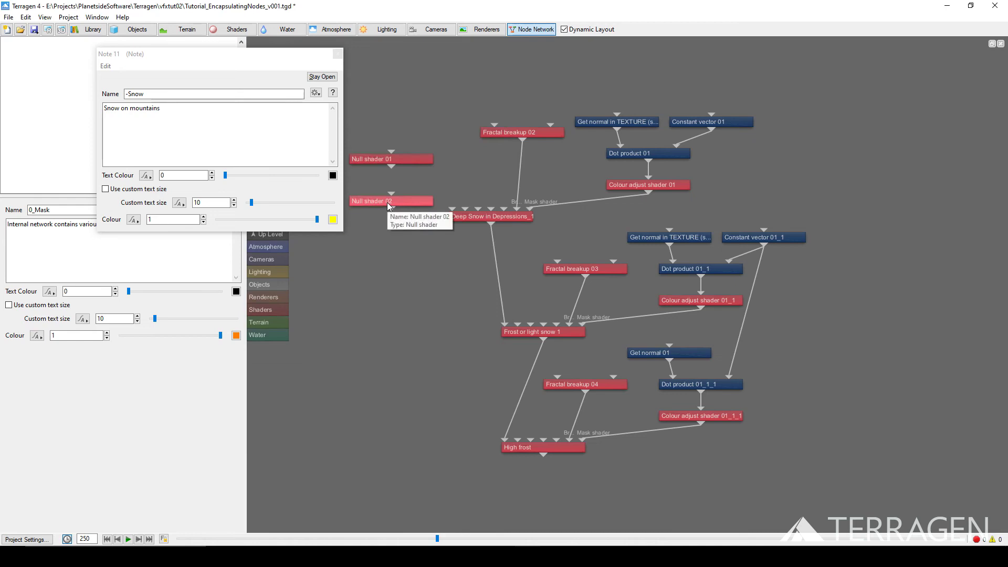
# Rename the upper null shader to -MainInput_Snow and the lower one to -Output_Snow
pyautogui.doubleClick(389, 159)
pyautogui.moveTo(226, 94); pyautogui.dragTo(61, 98)
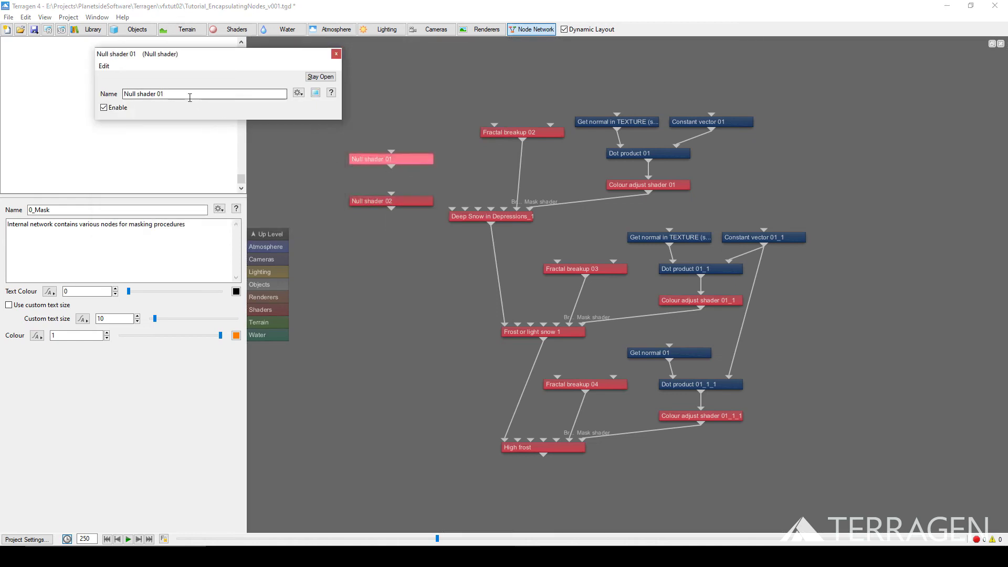
pyautogui.write('-MainInput_Snow')
pyautogui.click(336, 54)
pyautogui.doubleClick(391, 201)
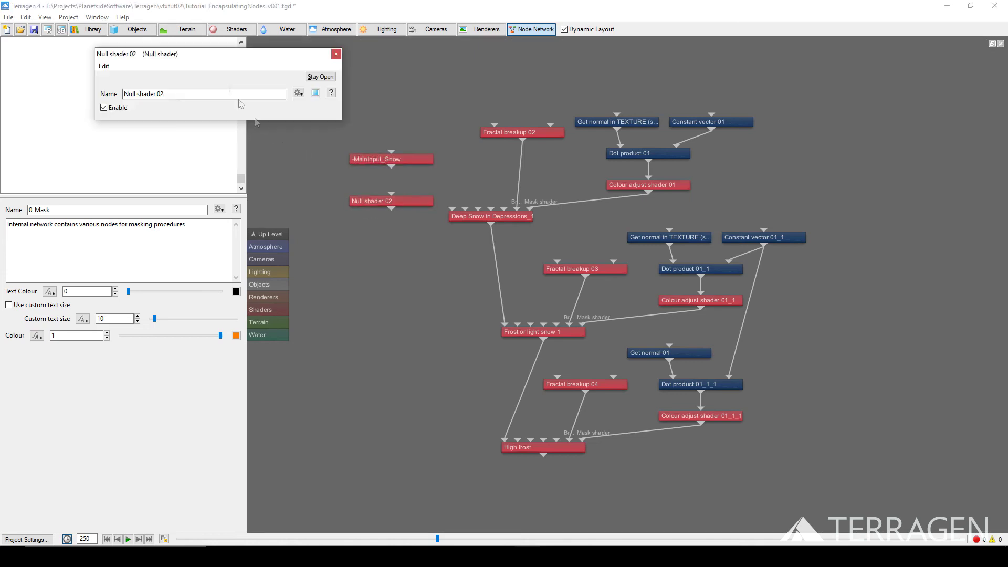
pyautogui.moveTo(167, 93); pyautogui.dragTo(79, 93)
pyautogui.write('-Output_Snow')
pyautogui.click(336, 55)
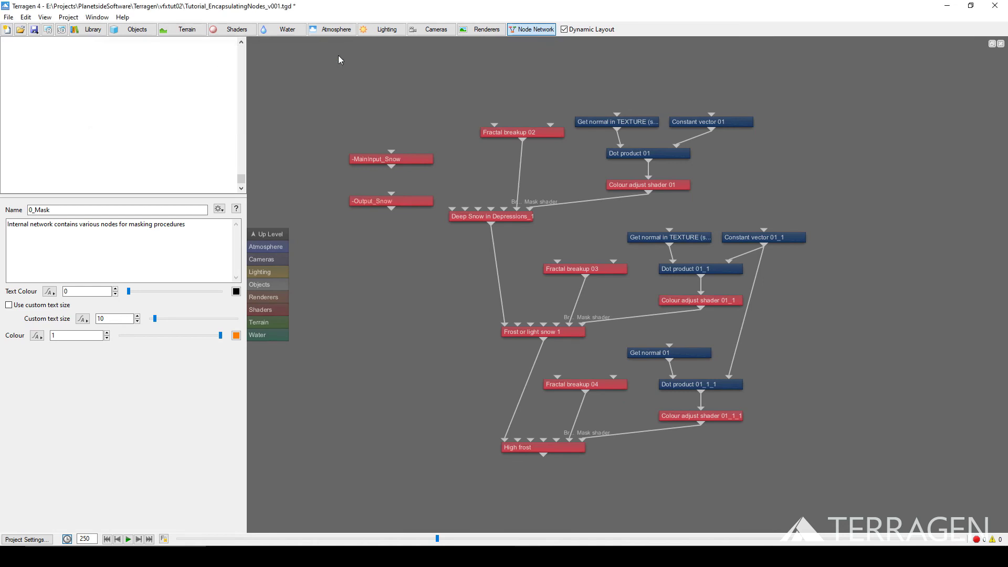
# Place -Output_Snow below High frost, connect High frost to it, and connect -MainInput_Snow to Deep Snow in Depressions_1
pyautogui.moveTo(401, 205); pyautogui.dragTo(463, 498)
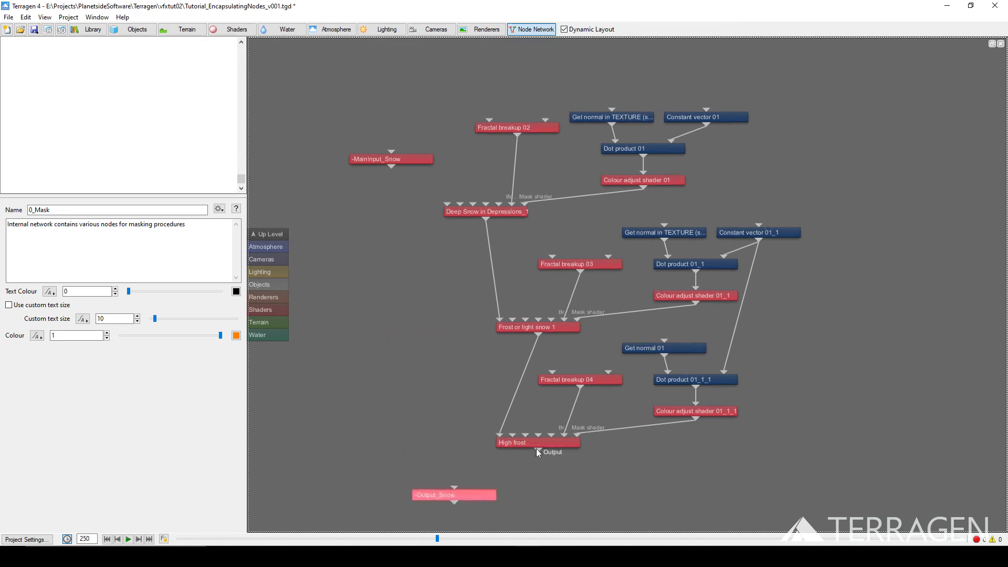
pyautogui.moveTo(538, 451); pyautogui.dragTo(455, 487)
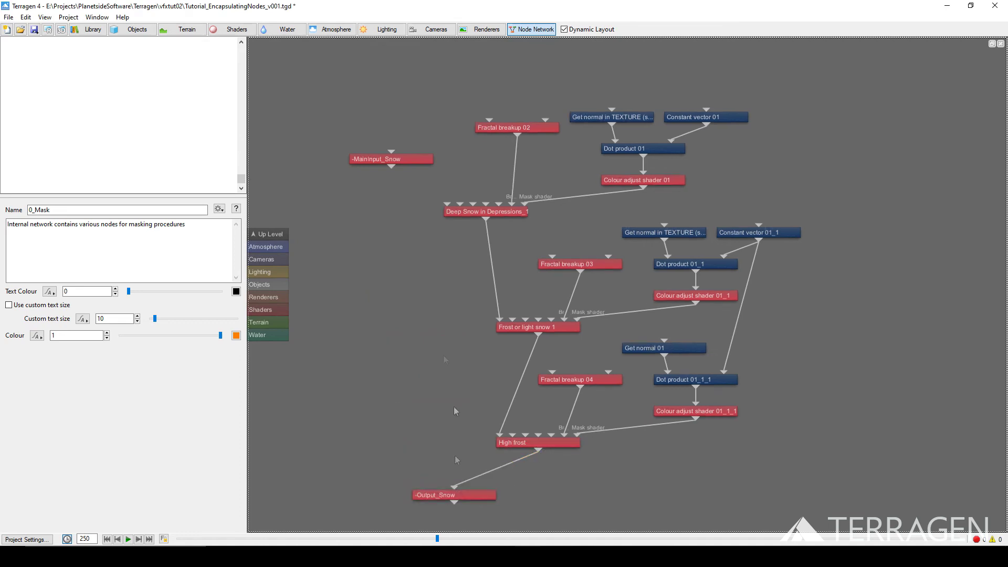
pyautogui.moveTo(393, 170); pyautogui.dragTo(446, 204)
# Assign the Volcano Lava Flow shader to the Main input of -MainInput_Snow
pyautogui.rightClick(392, 152)
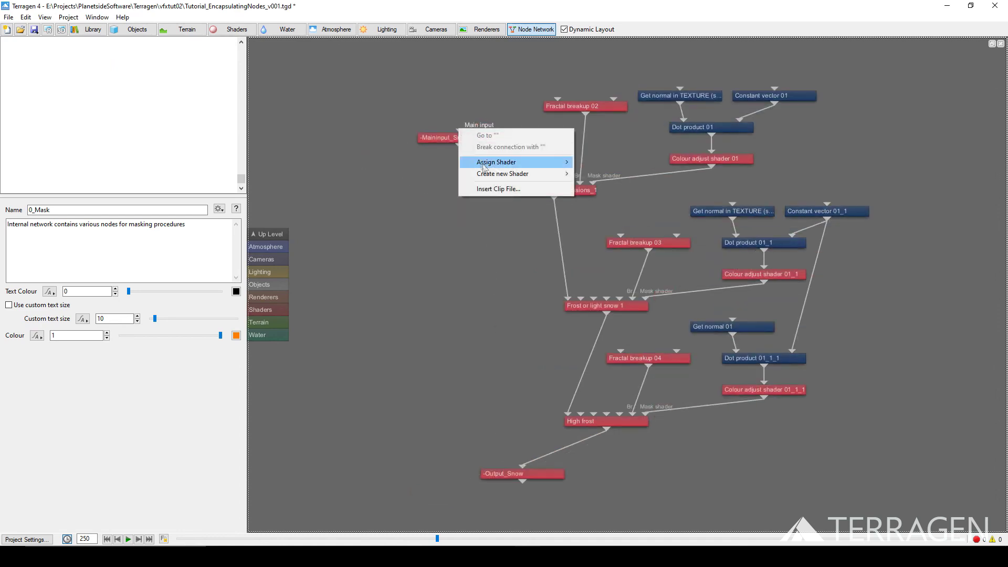
pyautogui.moveTo(484, 165)
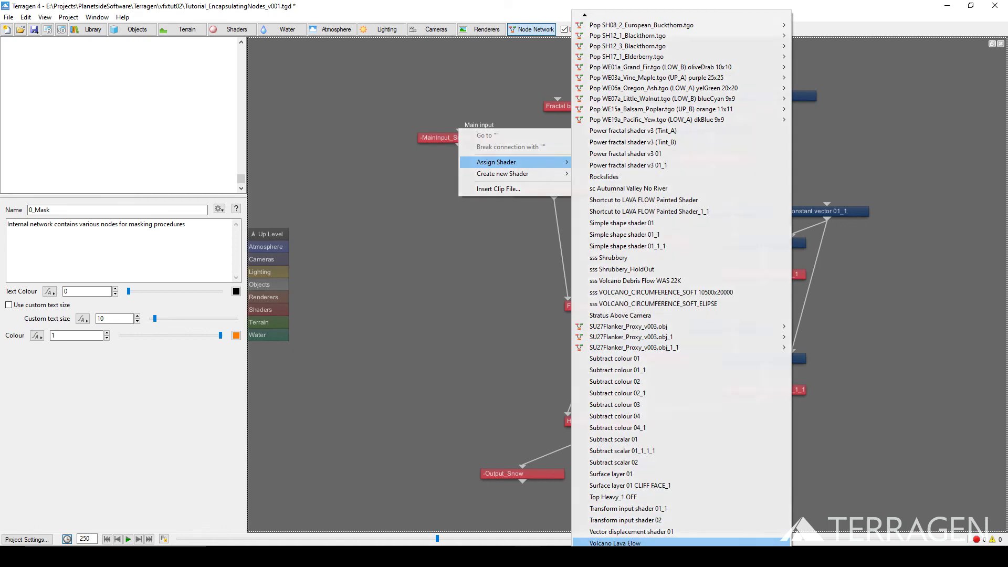
pyautogui.click(614, 543)
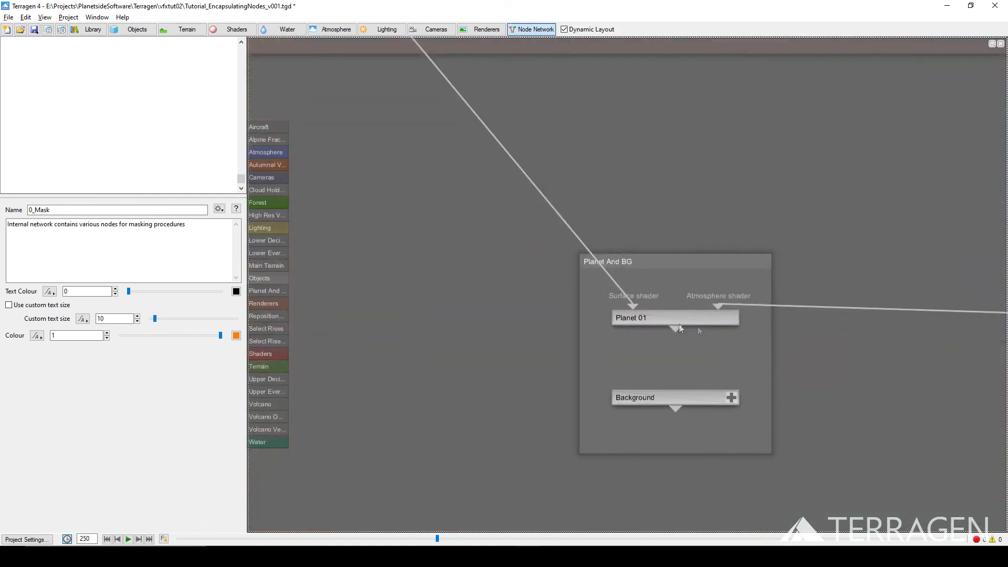
# Replace Volcano Lava Flow in Planet 01's Surface shader input with -Output_Snow from inside -Snow
pyautogui.rightClick(632, 305)
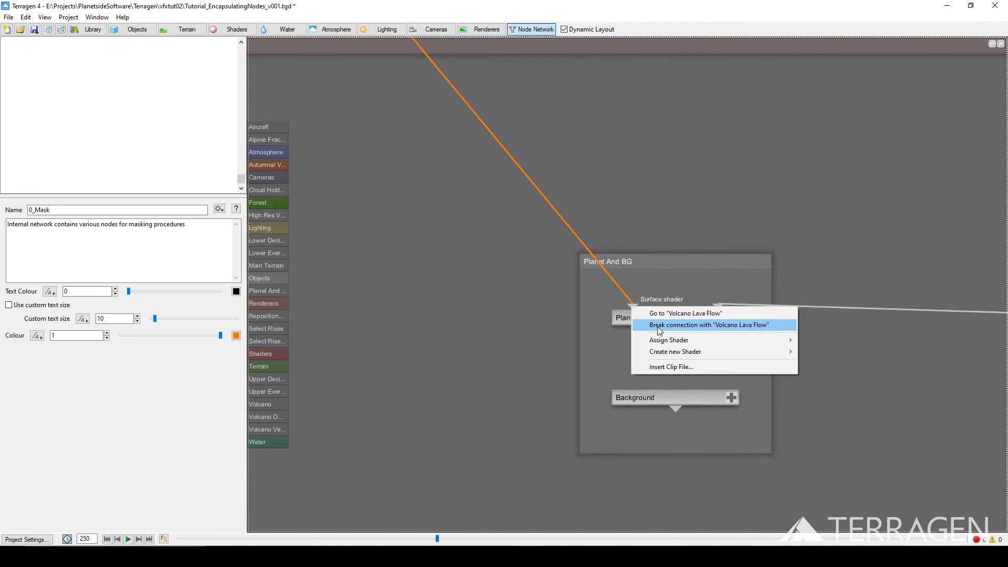
pyautogui.click(657, 326)
pyautogui.rightClick(633, 304)
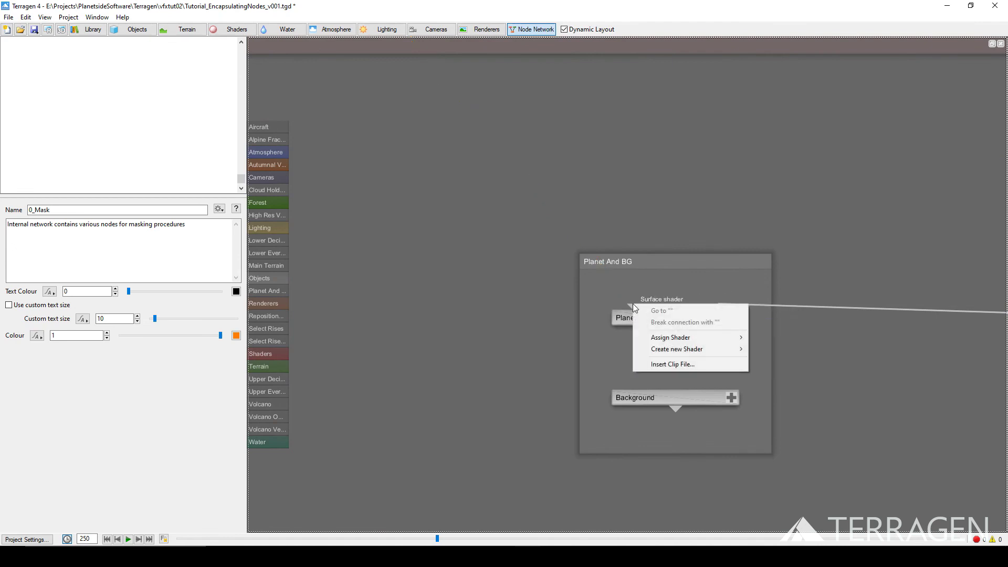
pyautogui.moveTo(654, 337)
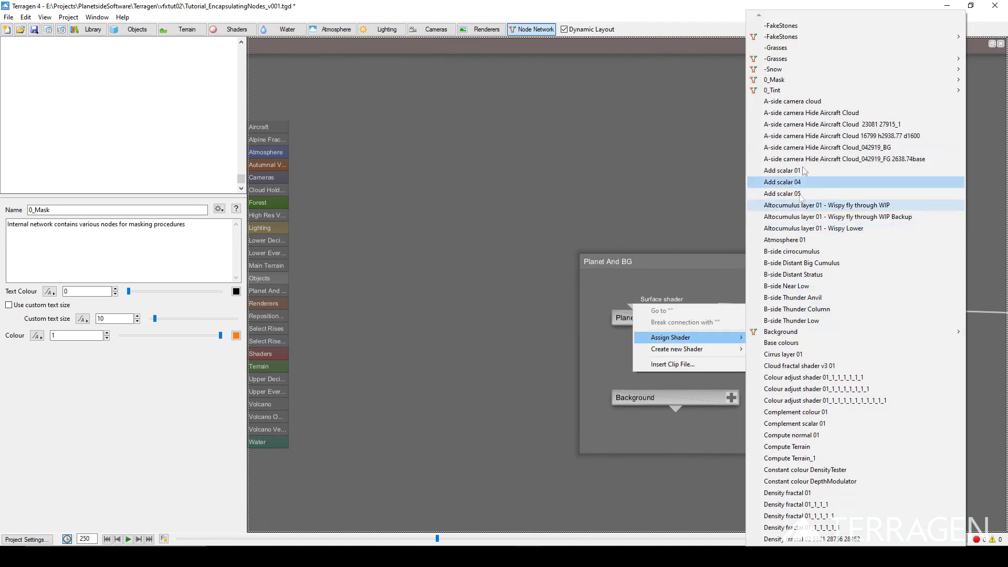
pyautogui.moveTo(798, 70)
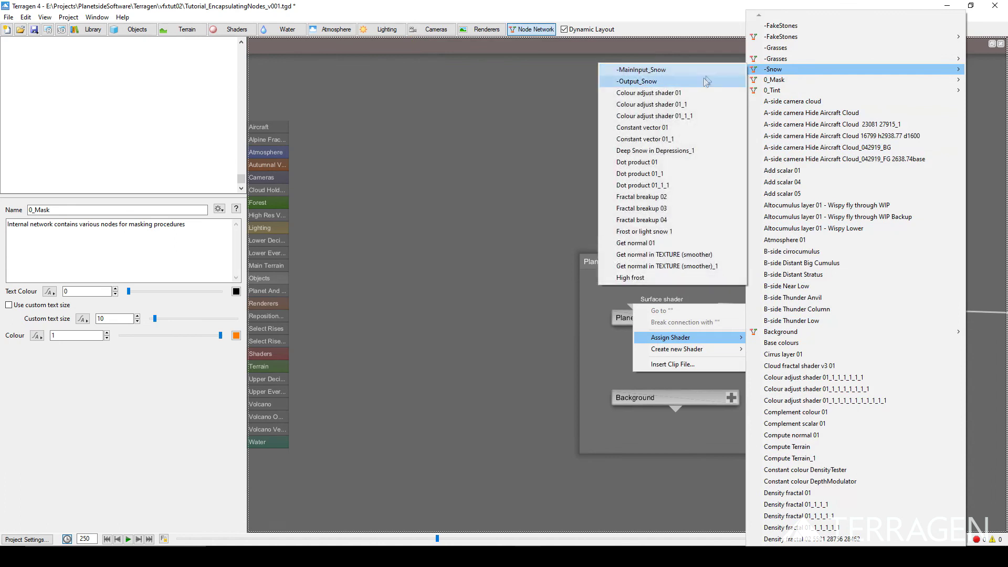
pyautogui.click(702, 81)
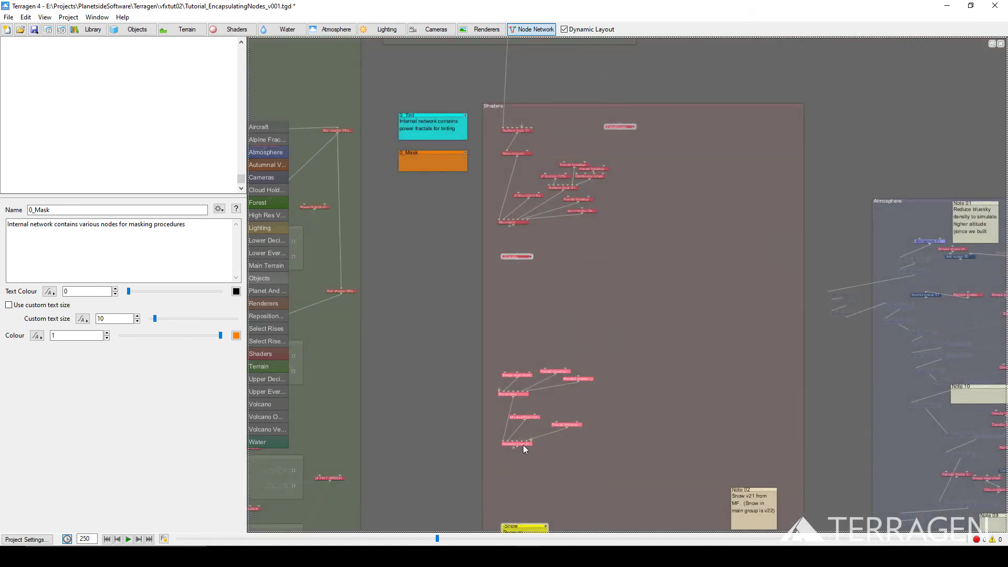
# Compact the Shaders group by moving the Rockslides and Volcano Lava Flow nodes up under -Grasses, with -Snow and Note 02 below
pyautogui.moveTo(522, 445); pyautogui.dragTo(522, 357)
pyautogui.moveTo(593, 413); pyautogui.dragTo(553, 299, button='middle')
pyautogui.moveTo(490, 418); pyautogui.dragTo(492, 273)
pyautogui.moveTo(696, 379); pyautogui.dragTo(562, 272)
pyautogui.moveTo(553, 473); pyautogui.dragTo(551, 321)
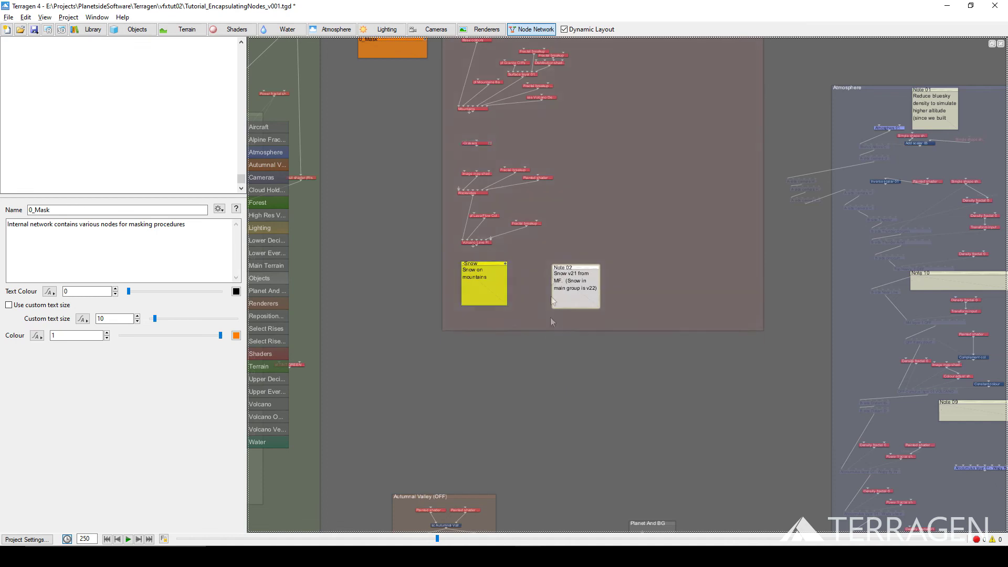
# Restore the split layout with the 3D preview above the node network
pyautogui.scroll(1, 529, 351)
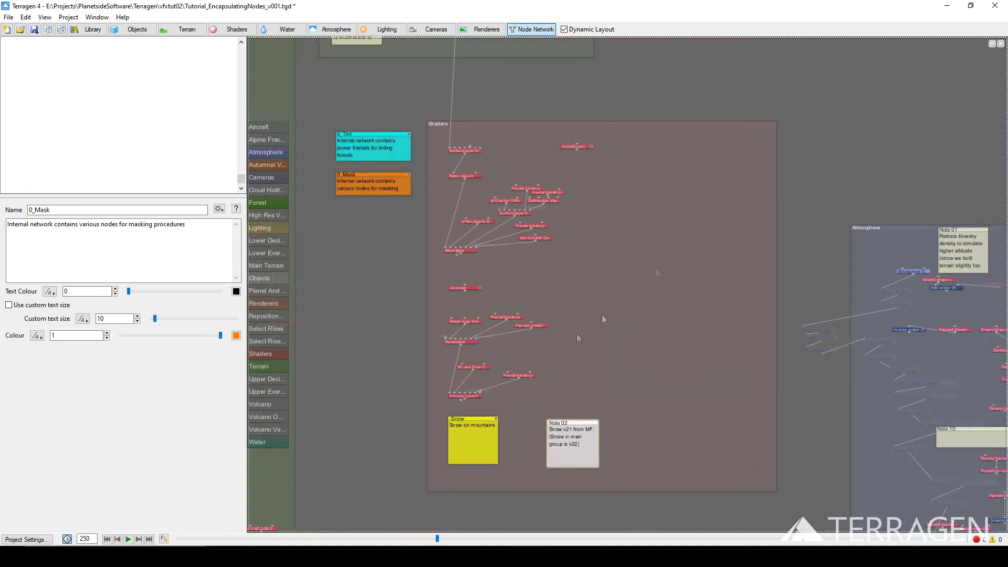
pyautogui.click(992, 44)
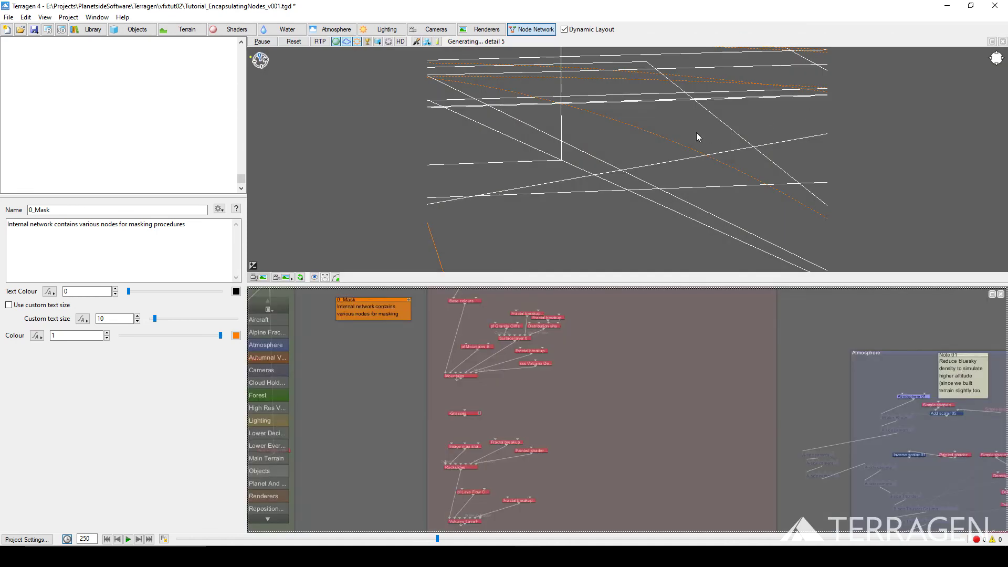